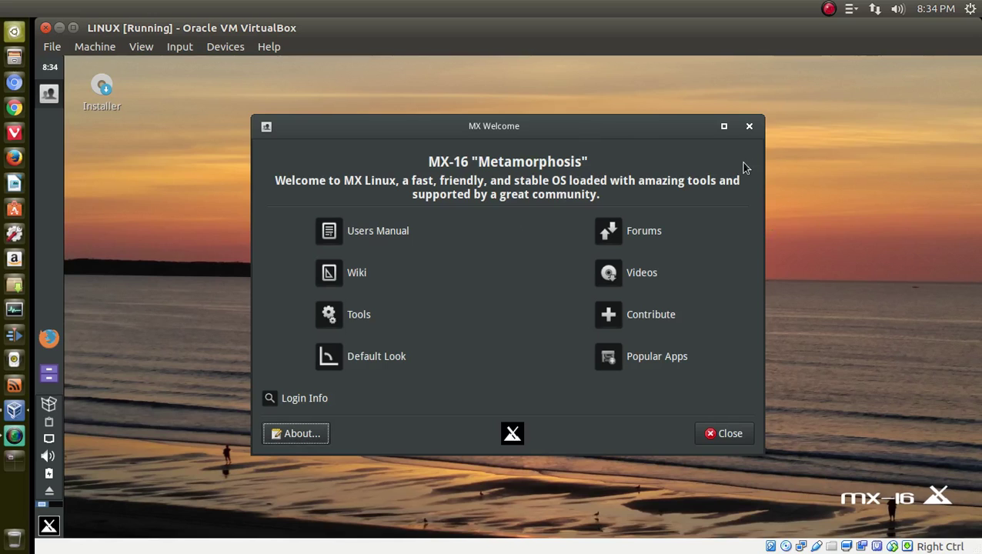
# Request full-screen mode for the MX Linux VM with Host+F.
pyautogui.press('Control_R+f')
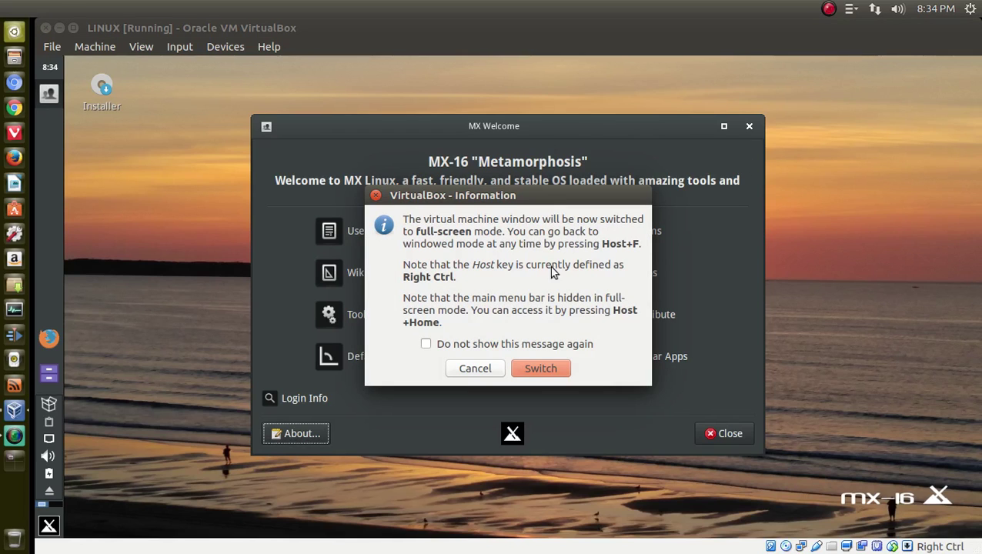
# Confirm the switch to full screen and nudge the MX Welcome window up slightly.
pyautogui.click(541, 369)
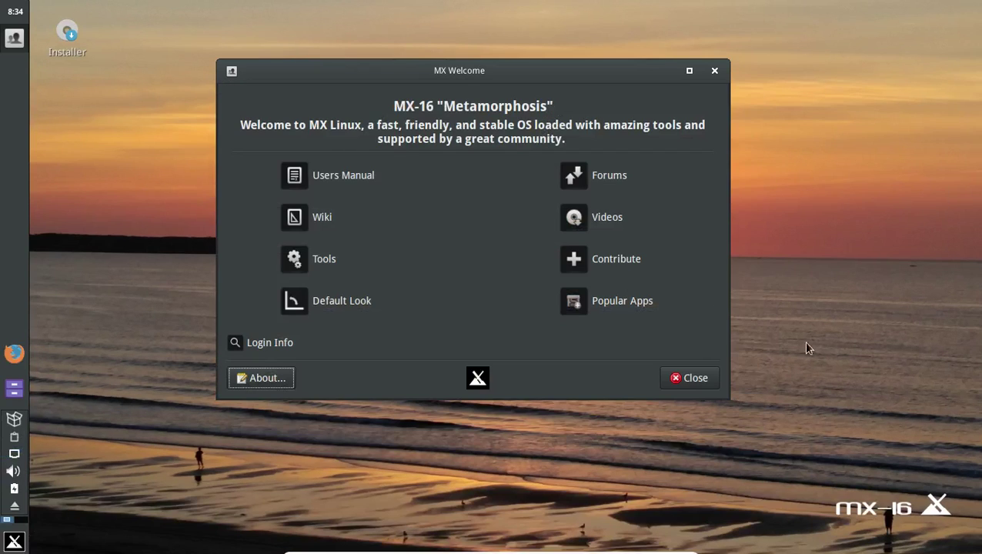
pyautogui.moveTo(539, 75)
pyautogui.mouseDown()
pyautogui.moveTo(559, 60)
pyautogui.moveTo(546, 62)
pyautogui.mouseUp()
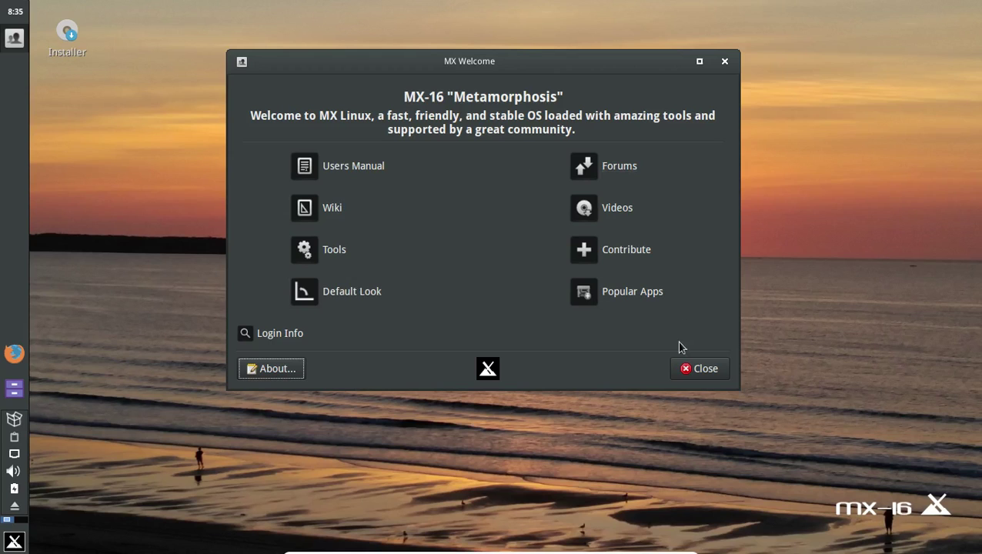
# Close MX Welcome, then quit the installer after passing its Terms of Use.
pyautogui.click(688, 366)
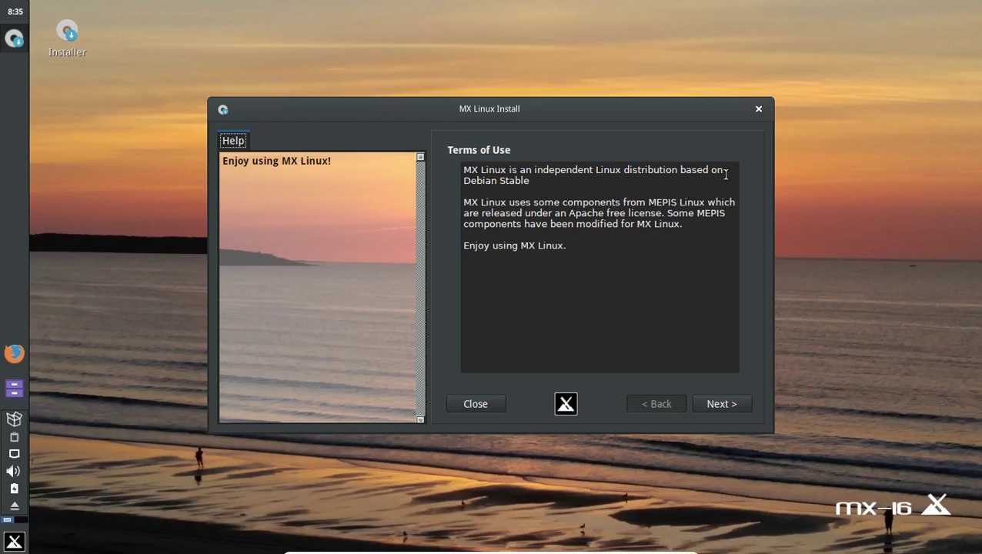
pyautogui.click(719, 404)
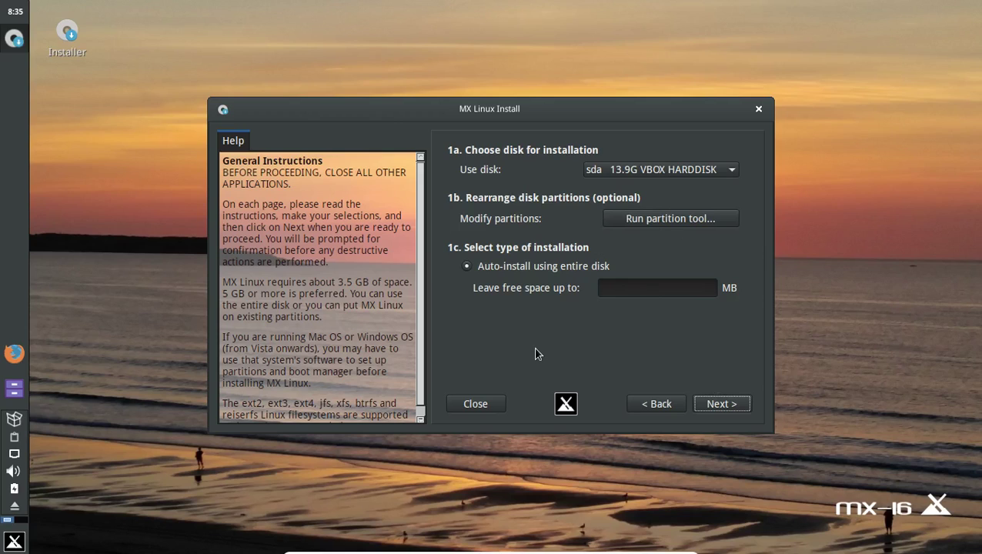
pyautogui.click(493, 403)
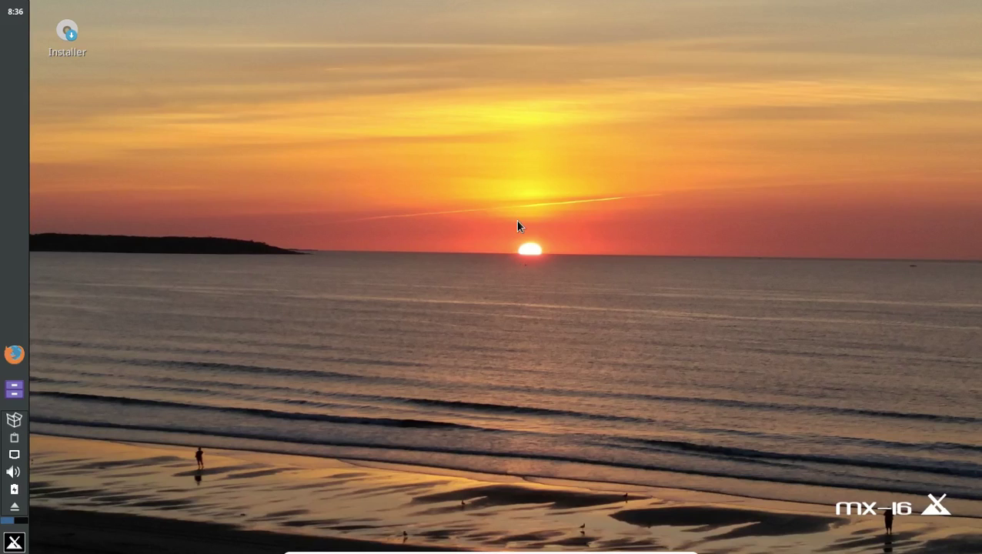
pyautogui.rightClick(436, 157)
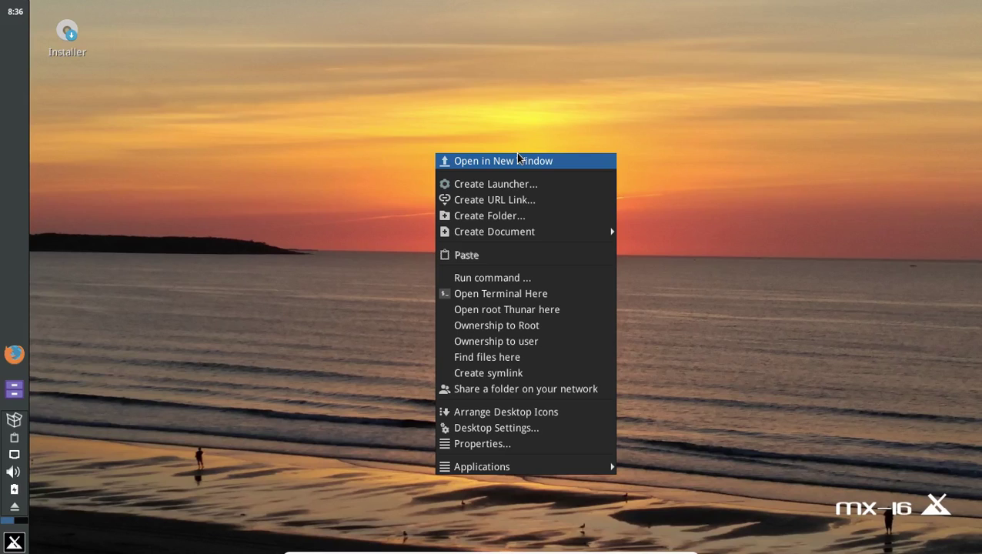
pyautogui.click(505, 432)
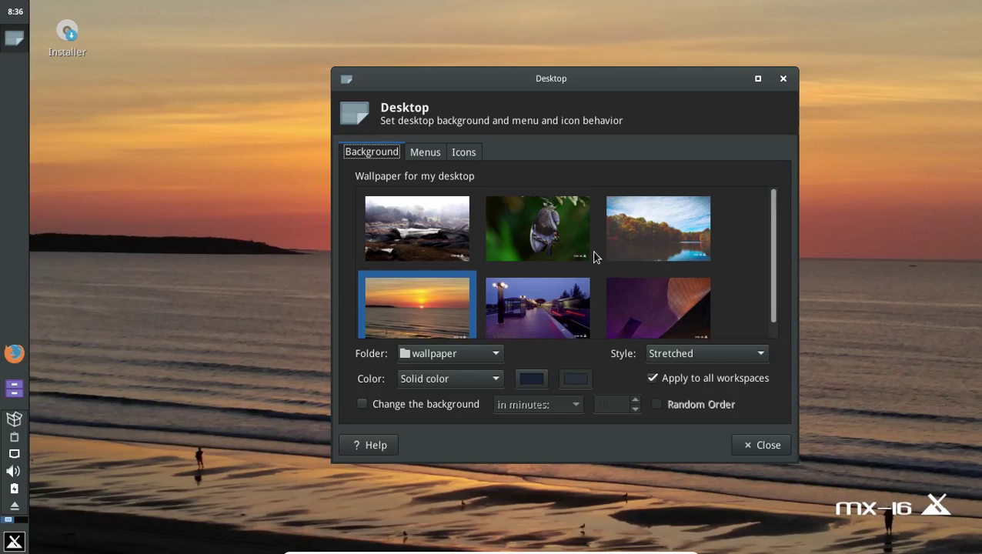
pyautogui.scroll(-1, 593, 256)
pyautogui.click(433, 153)
pyautogui.click(458, 153)
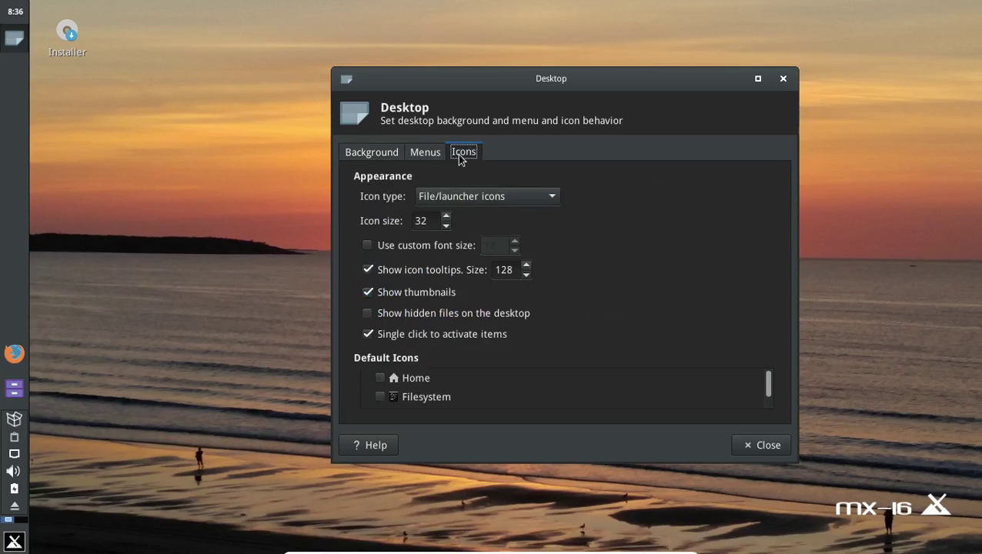
pyautogui.click(393, 155)
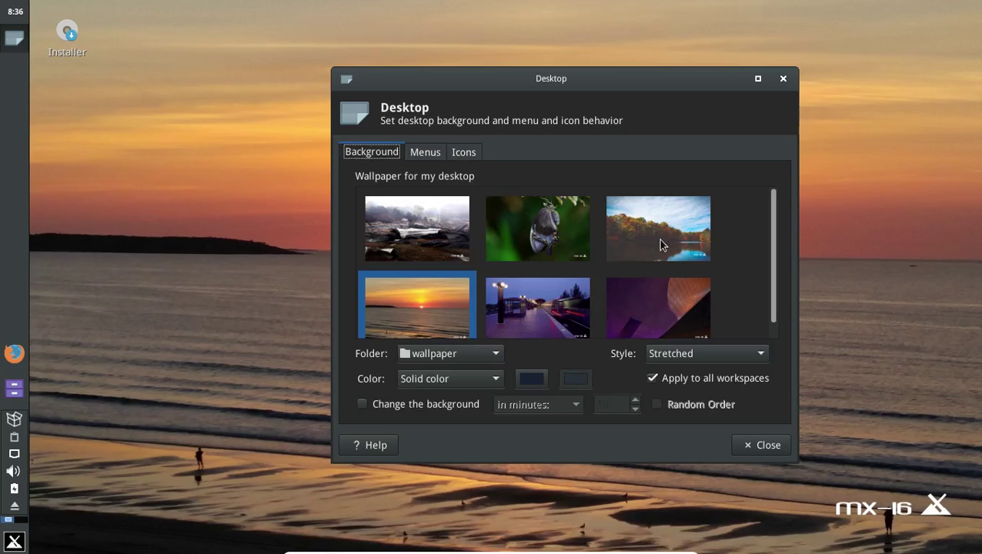
pyautogui.scroll(-1, 656, 252)
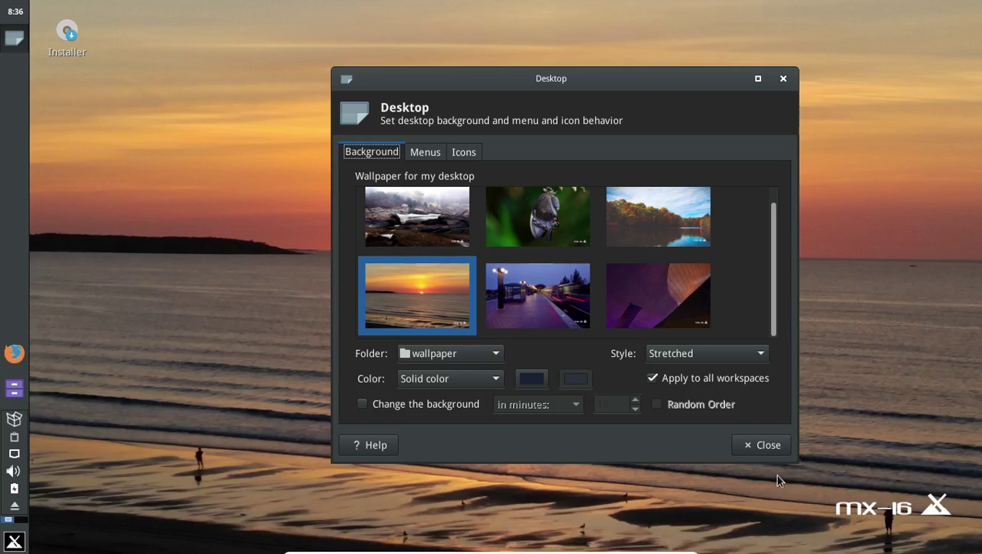
pyautogui.click(769, 451)
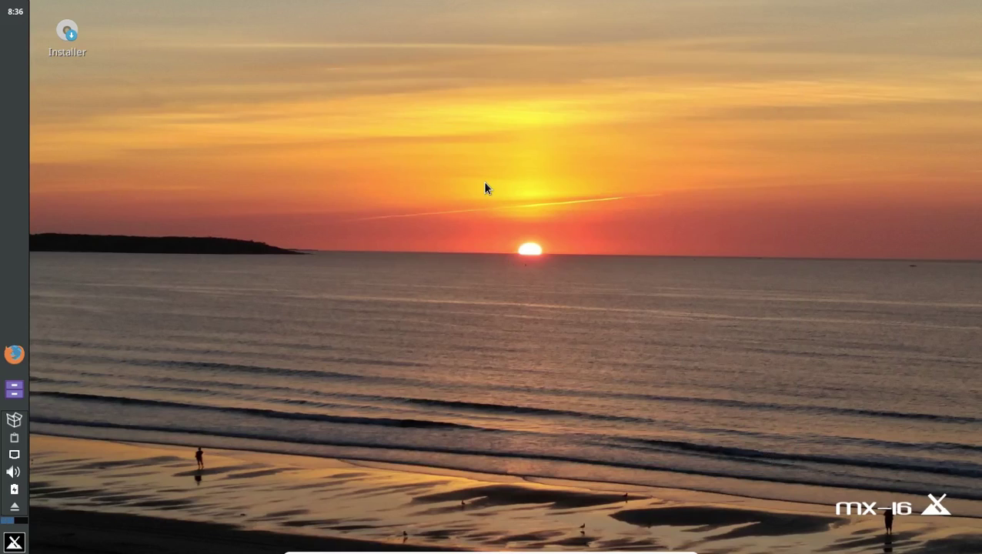
# Open Panel Preferences from the panel's context menu and unlock the panel.
pyautogui.rightClick(10, 71)
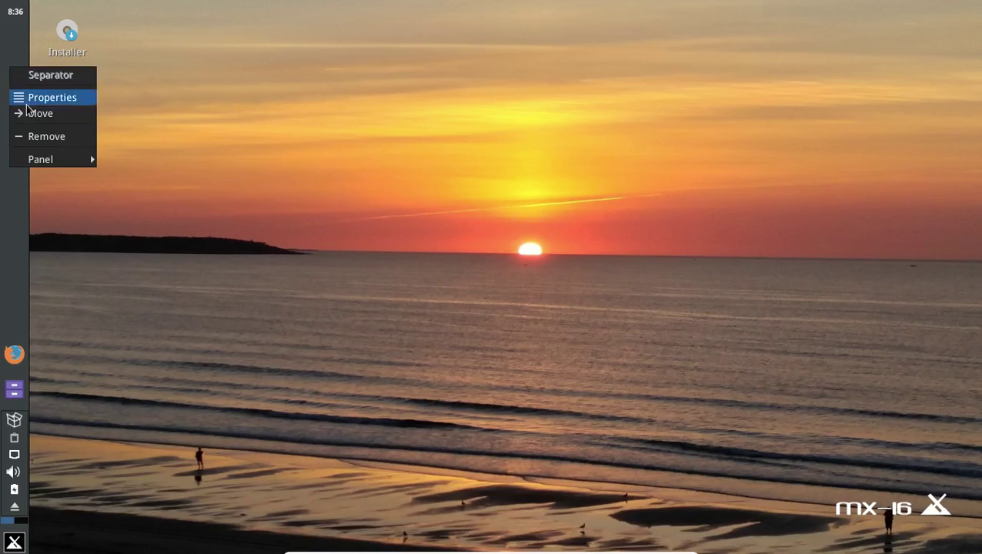
pyautogui.moveTo(46, 160)
pyautogui.click(140, 178)
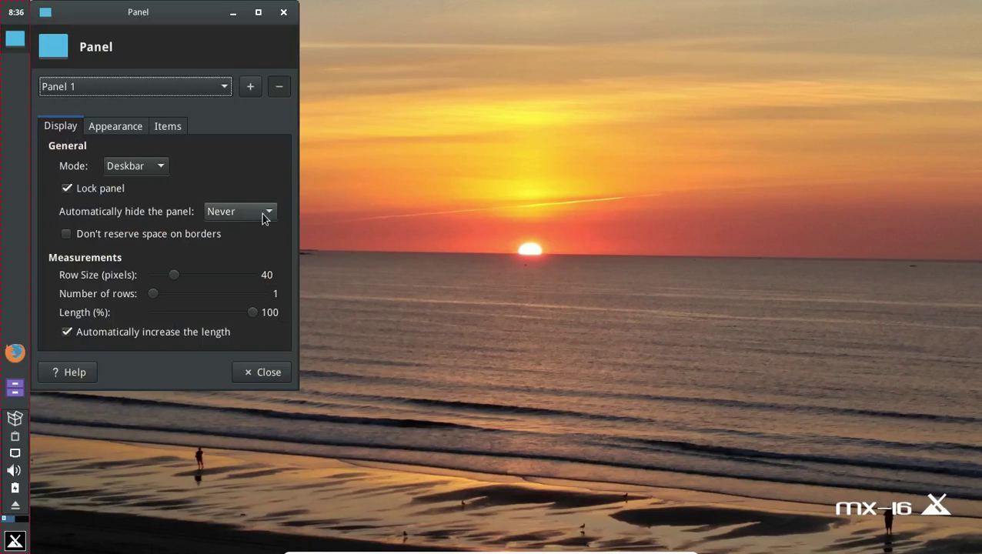
pyautogui.click(73, 192)
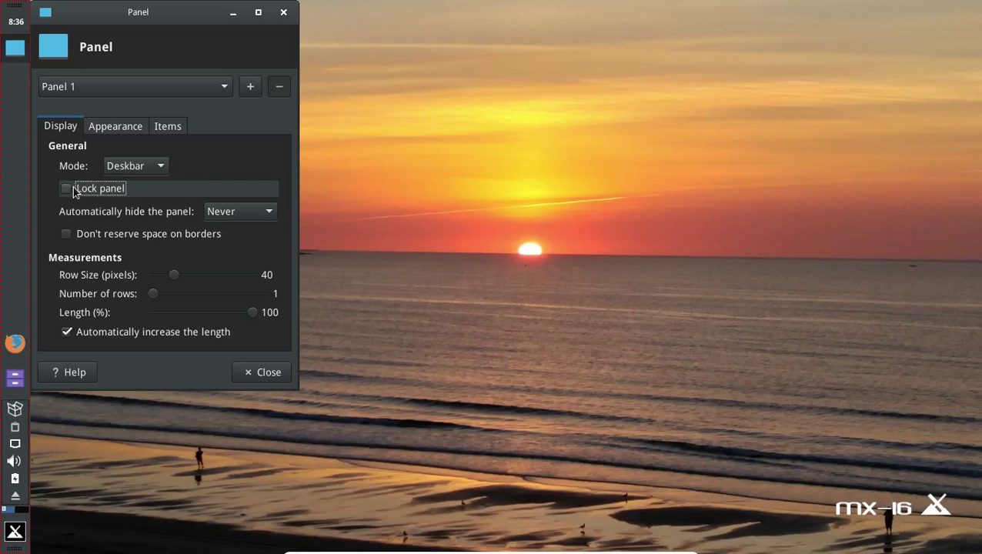
# Switch the panel mode to Vertical, then back to Horizontal, and relock it.
pyautogui.click(160, 167)
pyautogui.click(150, 147)
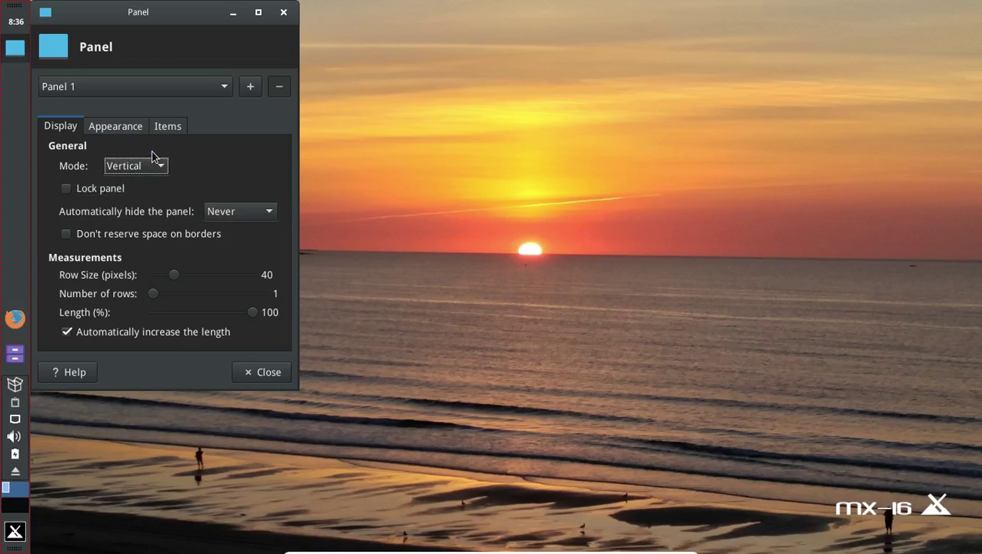
pyautogui.click(152, 174)
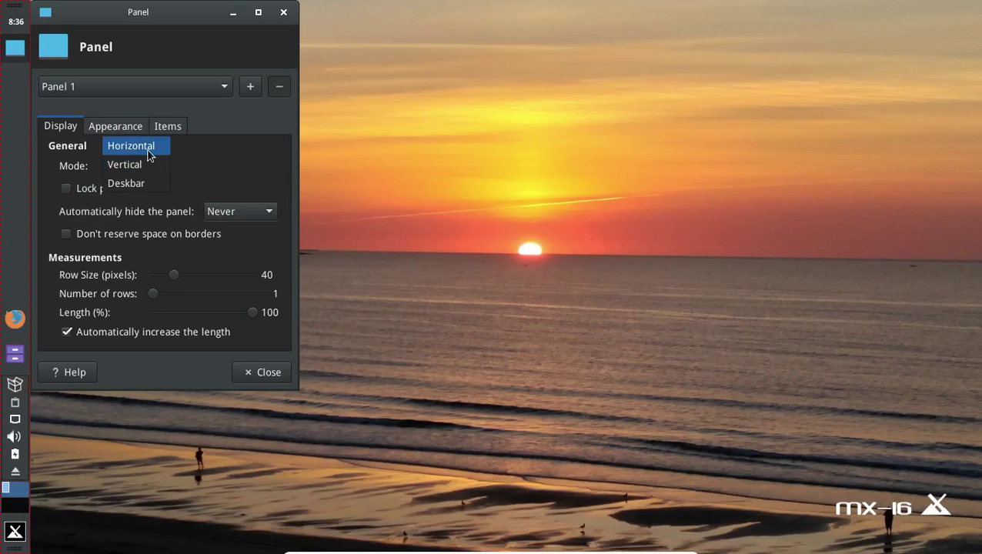
pyautogui.click(148, 148)
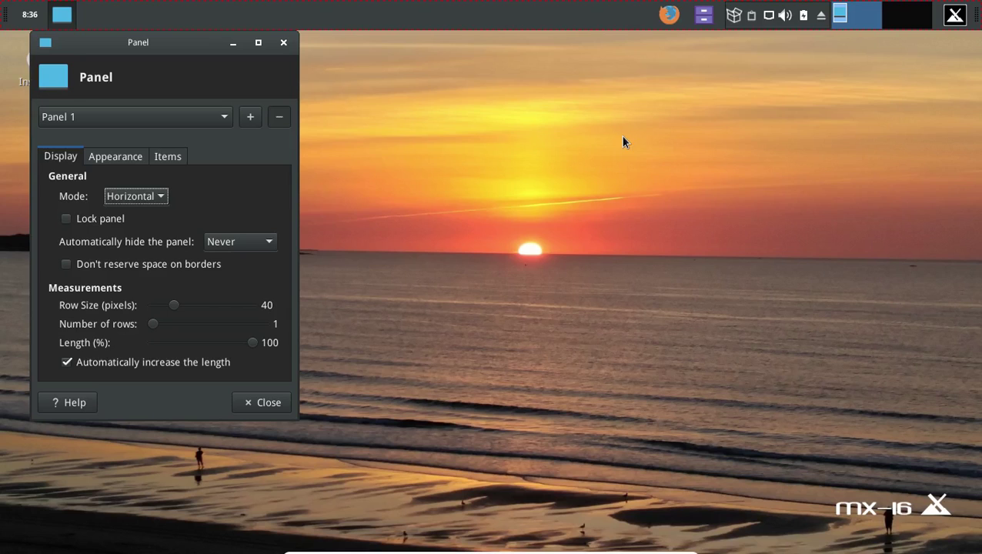
pyautogui.click(67, 220)
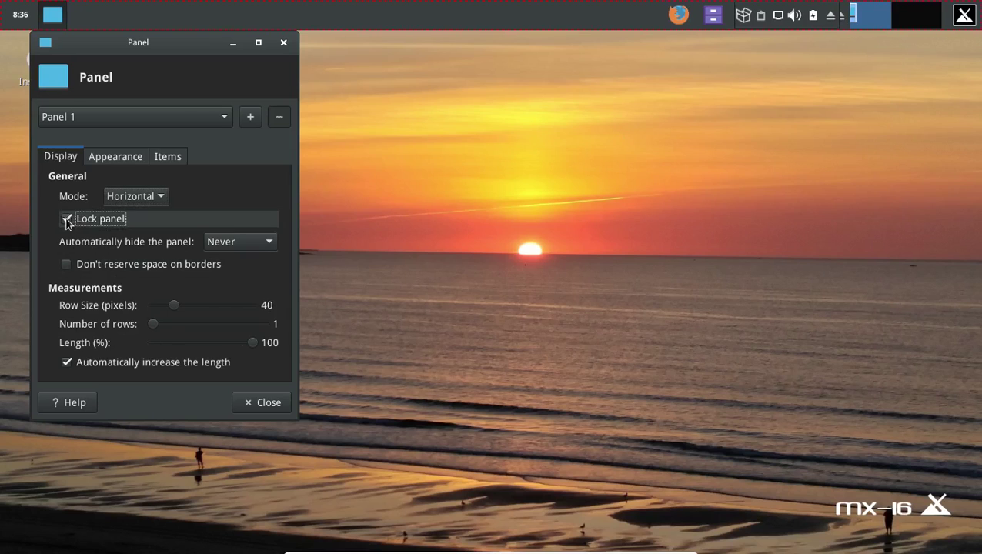
# Review the panel's Appearance and Items tabs, then close Panel Preferences.
pyautogui.click(111, 159)
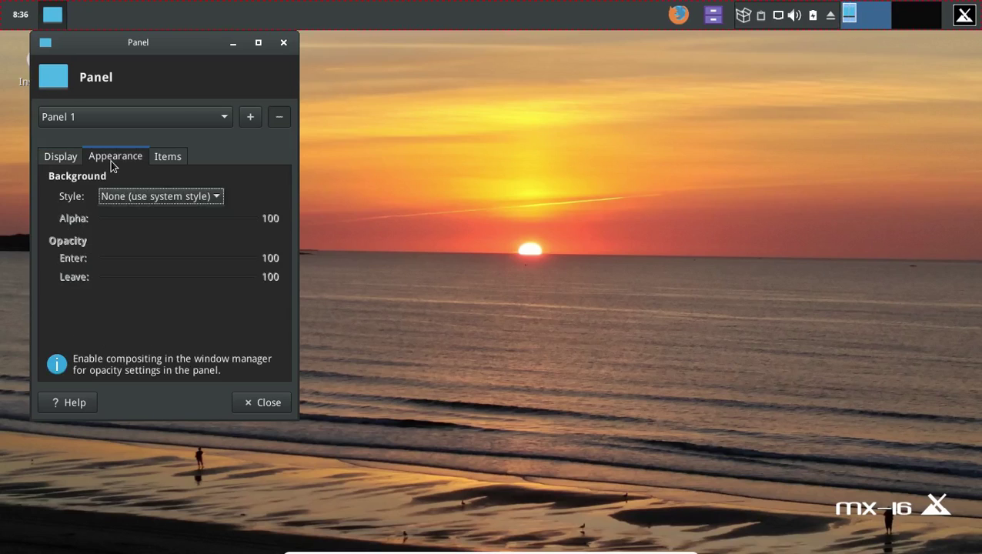
pyautogui.click(165, 157)
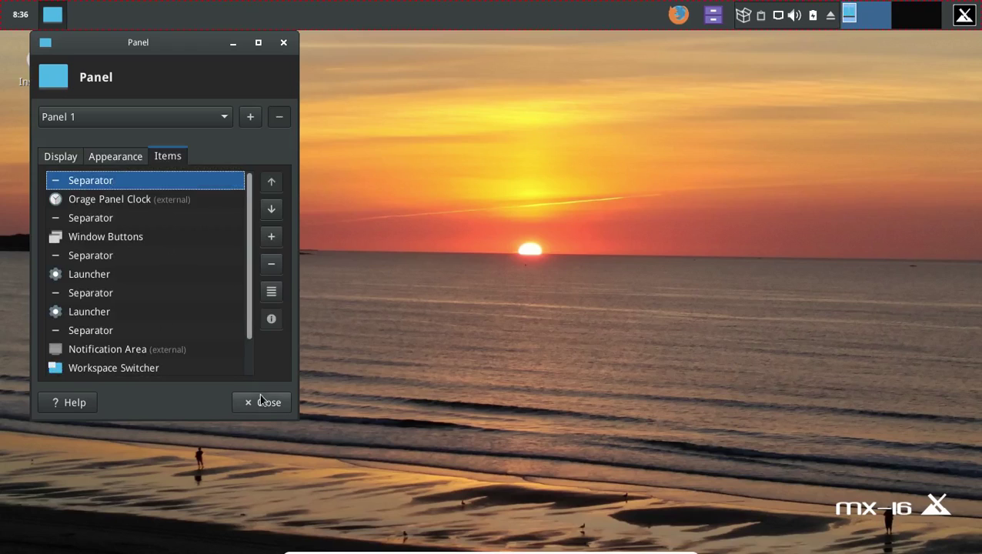
pyautogui.click(262, 401)
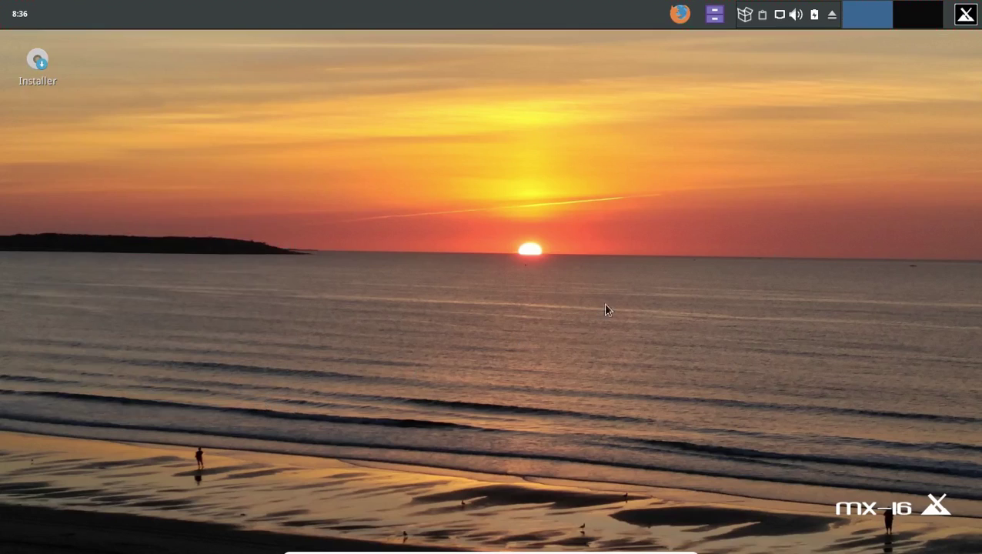
pyautogui.click(26, 15)
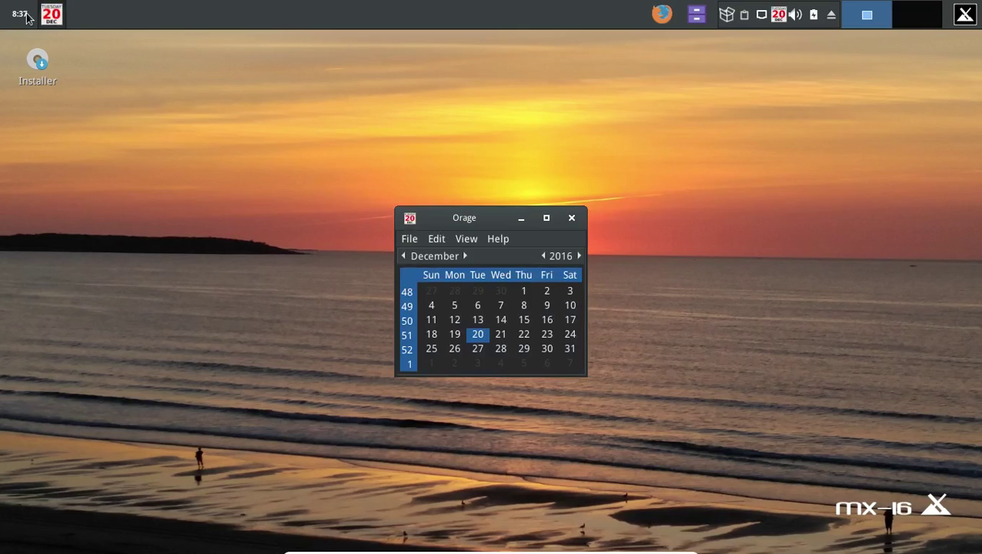
pyautogui.click(25, 15)
pyautogui.rightClick(154, 10)
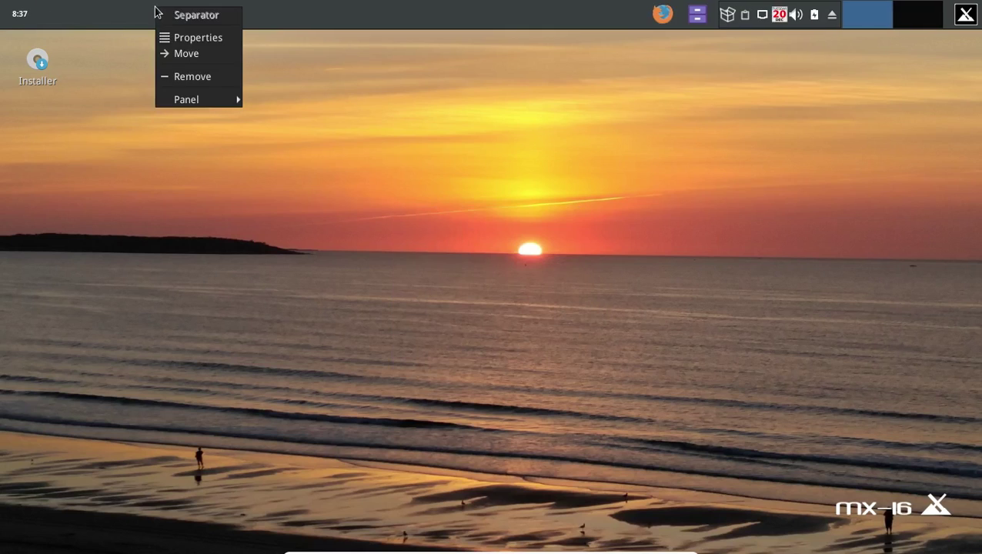
pyautogui.click(636, 227)
pyautogui.click(696, 21)
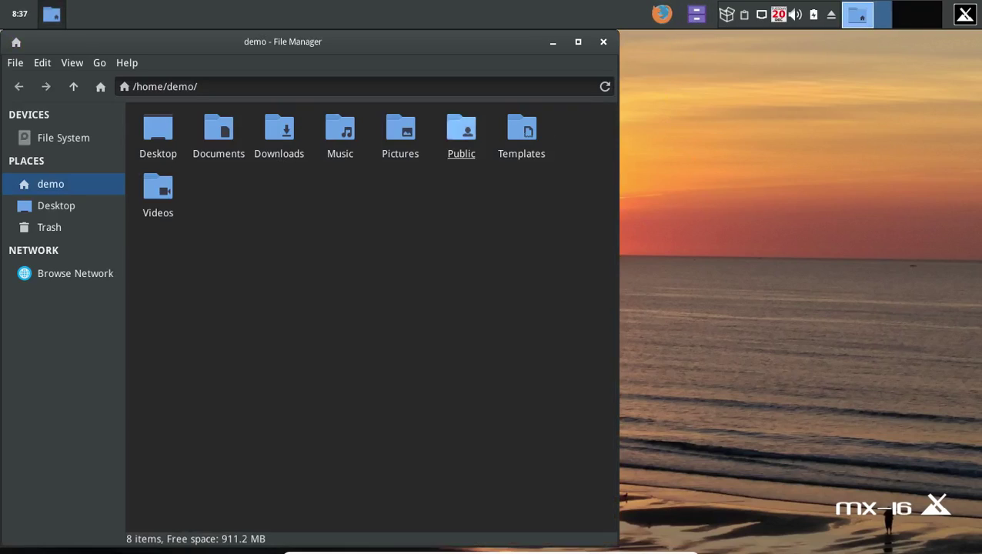
pyautogui.click(126, 62)
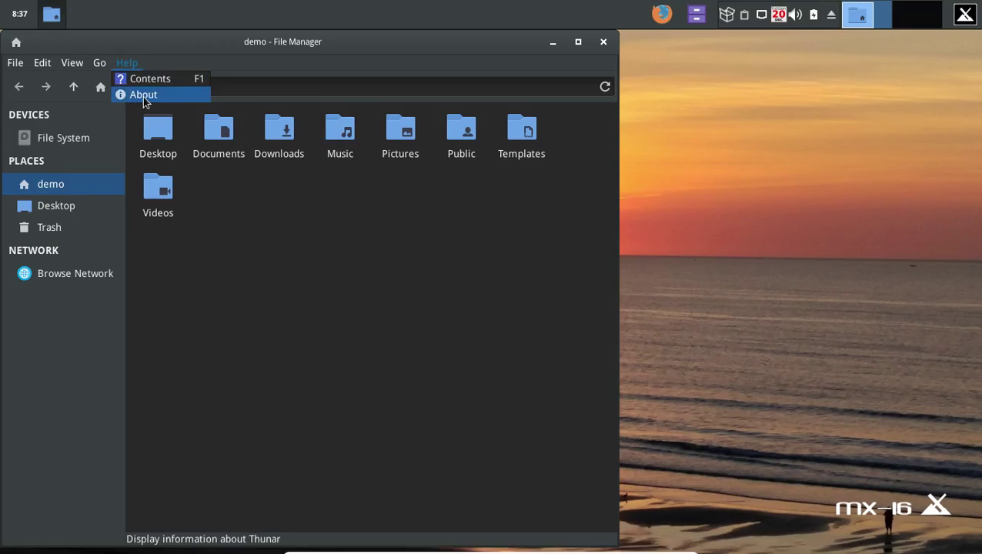
pyautogui.click(146, 95)
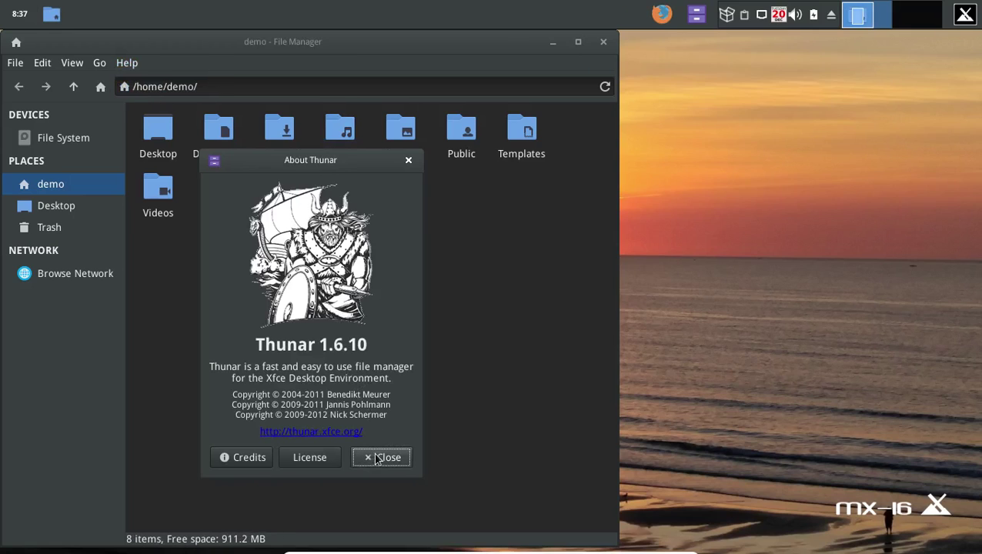
pyautogui.click(374, 457)
pyautogui.click(603, 43)
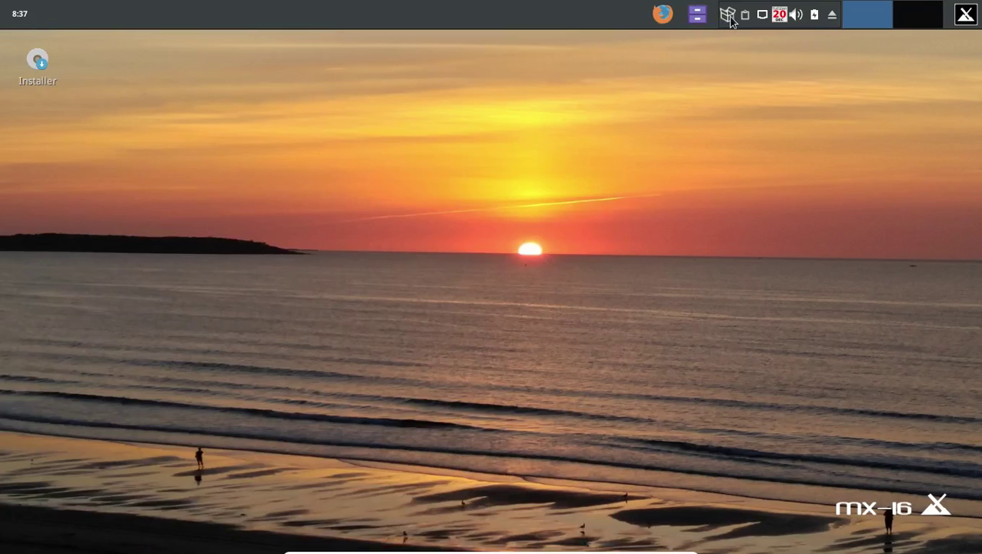
# Open and close the Orage calendar, then unmute the system sound.
pyautogui.click(778, 15)
pyautogui.click(571, 219)
pyautogui.click(797, 17)
# Open and close the volume applet's preferences twice.
pyautogui.rightClick(797, 17)
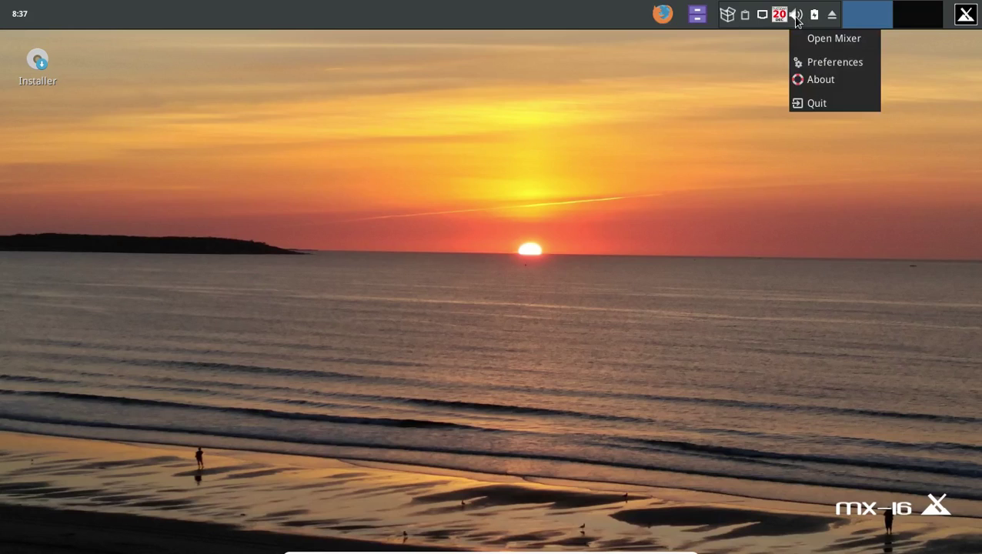
pyautogui.click(815, 67)
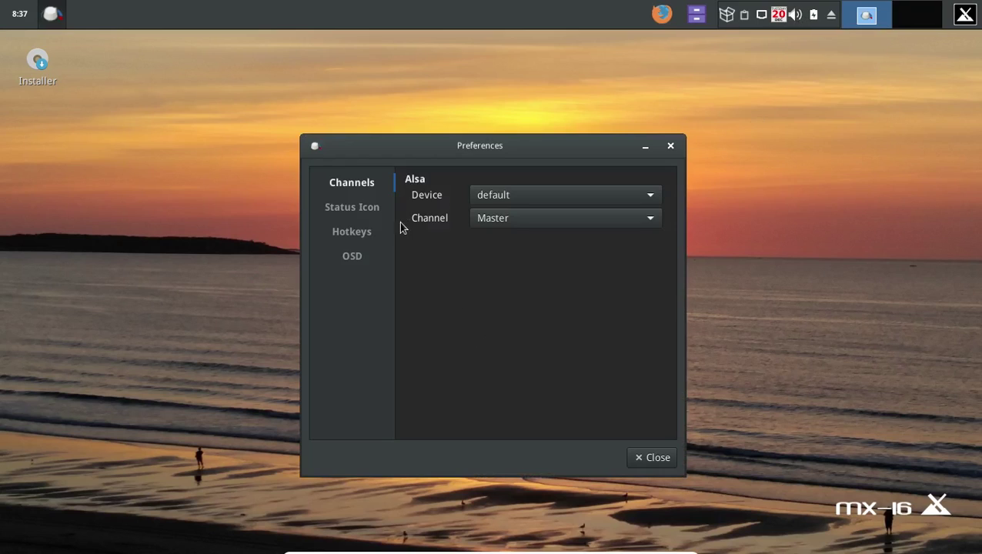
pyautogui.click(630, 457)
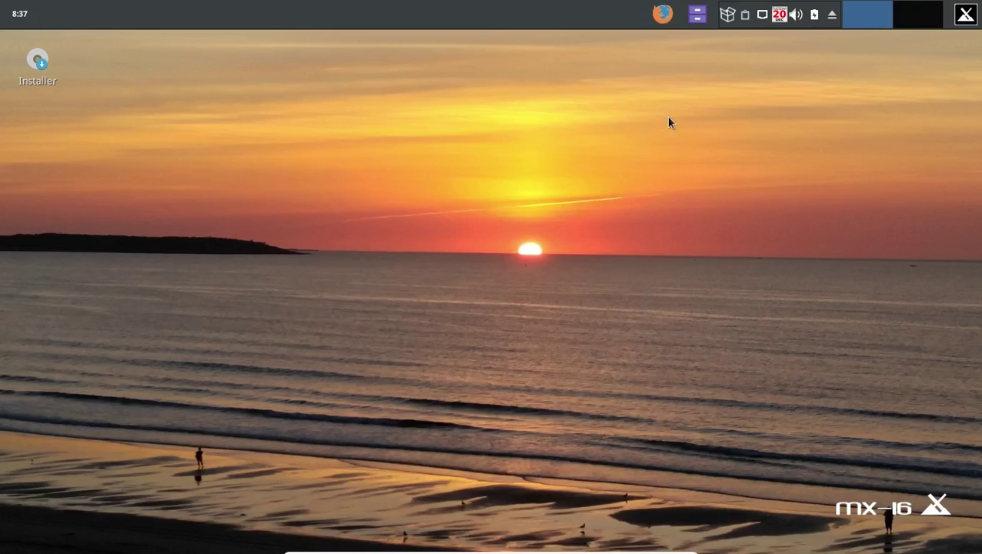
pyautogui.rightClick(797, 19)
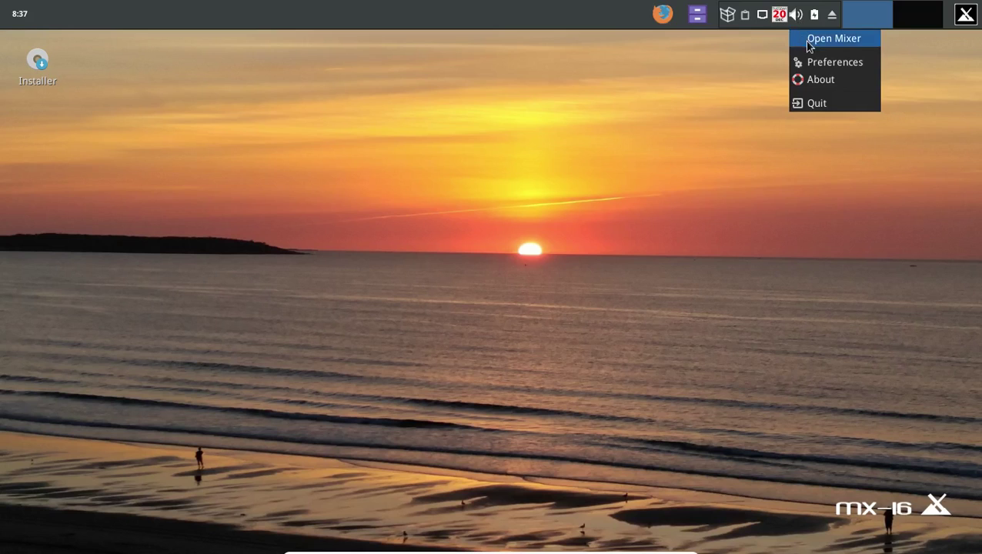
pyautogui.click(813, 65)
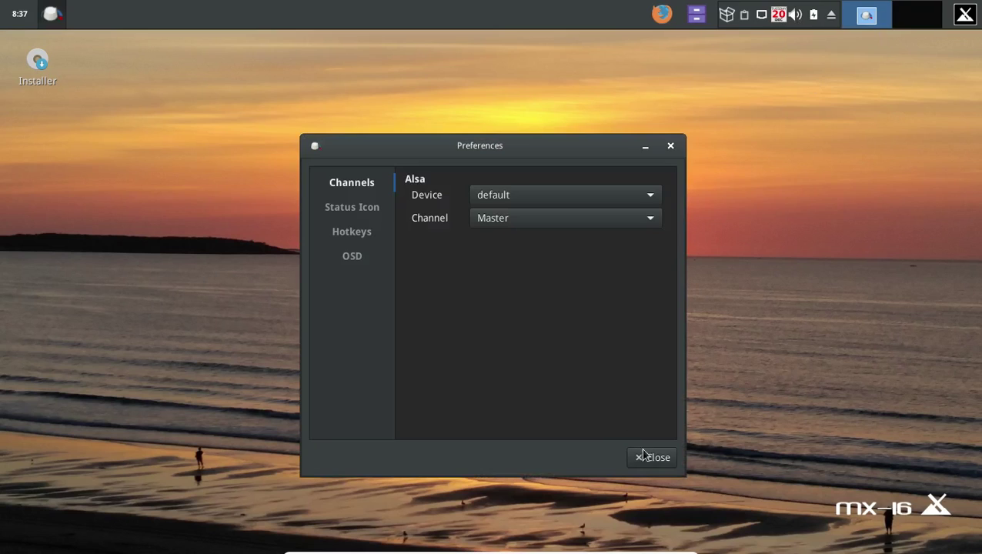
pyautogui.click(650, 457)
# Browse the PulseAudio mixer's Playback, Recording, Output, Input and Configuration tabs, then close it.
pyautogui.rightClick(795, 16)
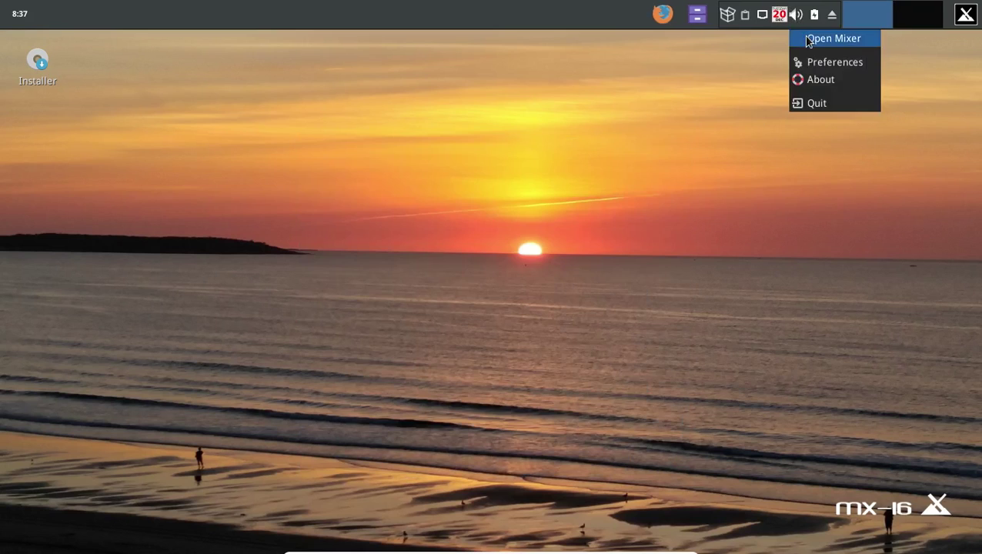
pyautogui.click(808, 38)
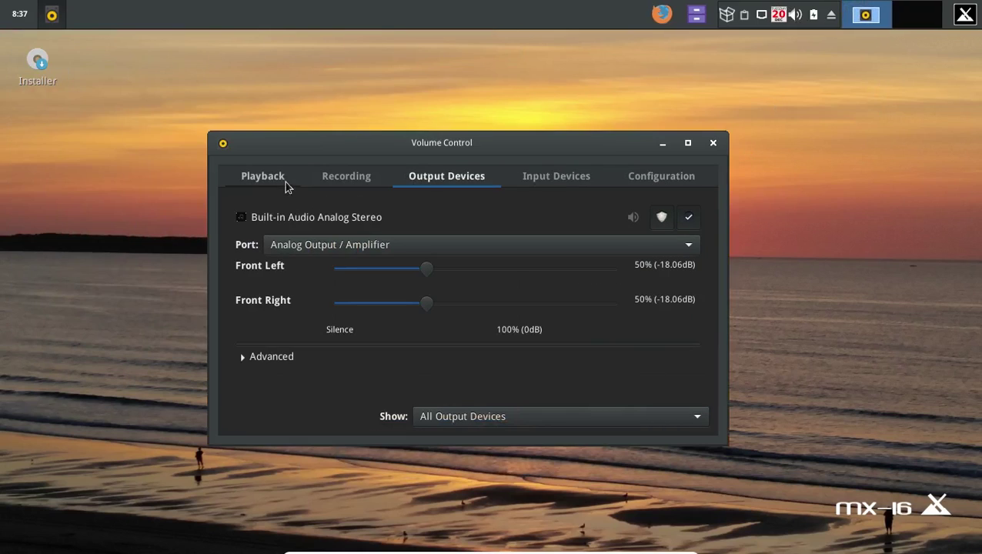
pyautogui.click(269, 177)
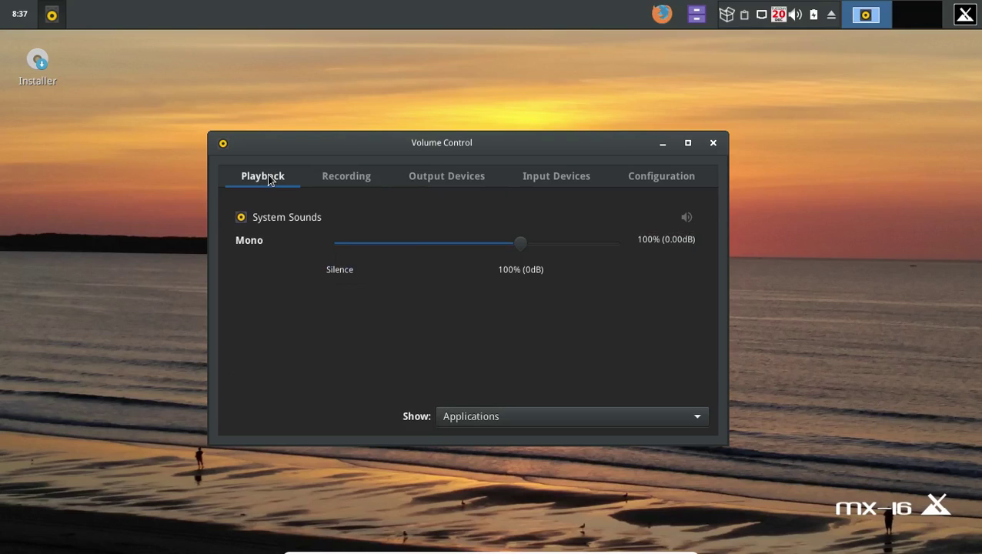
pyautogui.click(323, 176)
pyautogui.click(419, 176)
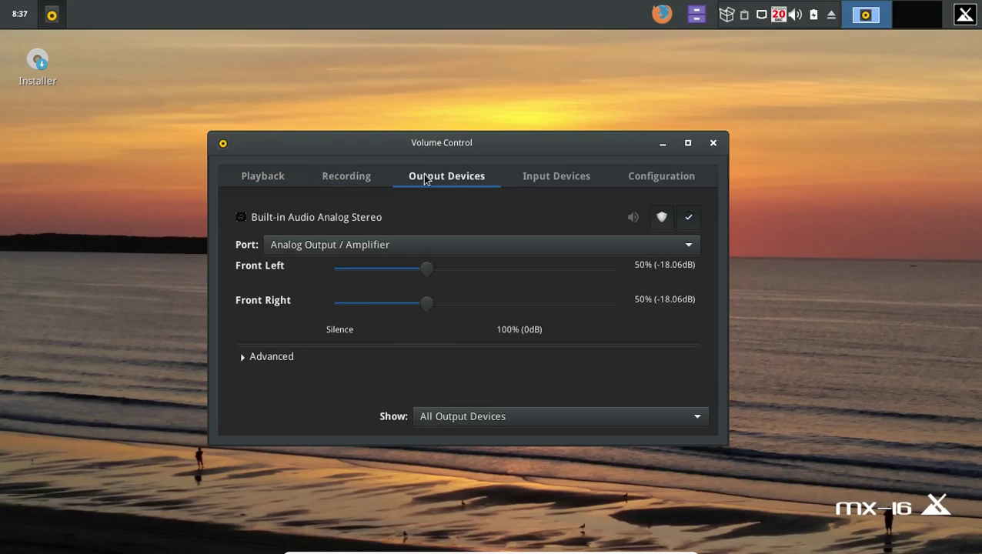
pyautogui.click(545, 182)
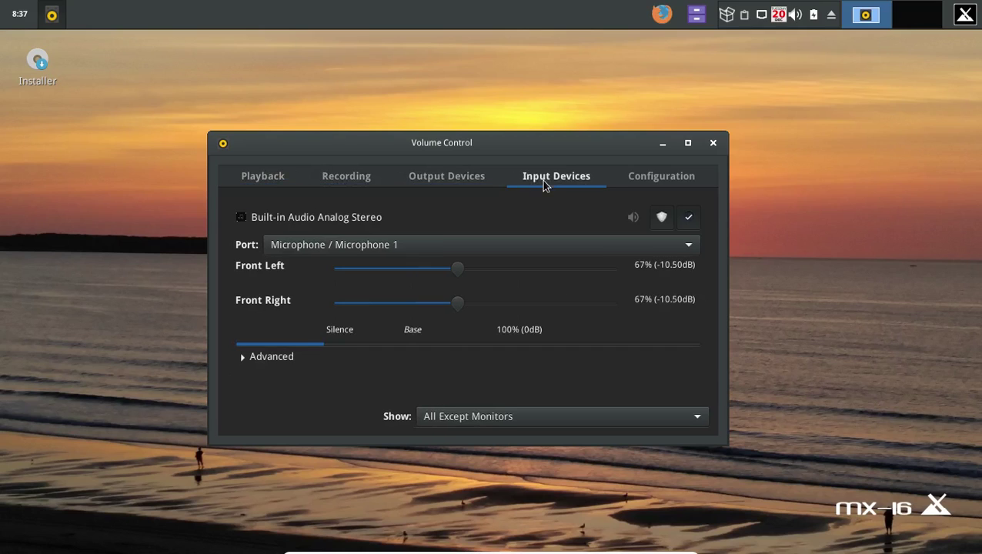
pyautogui.click(644, 183)
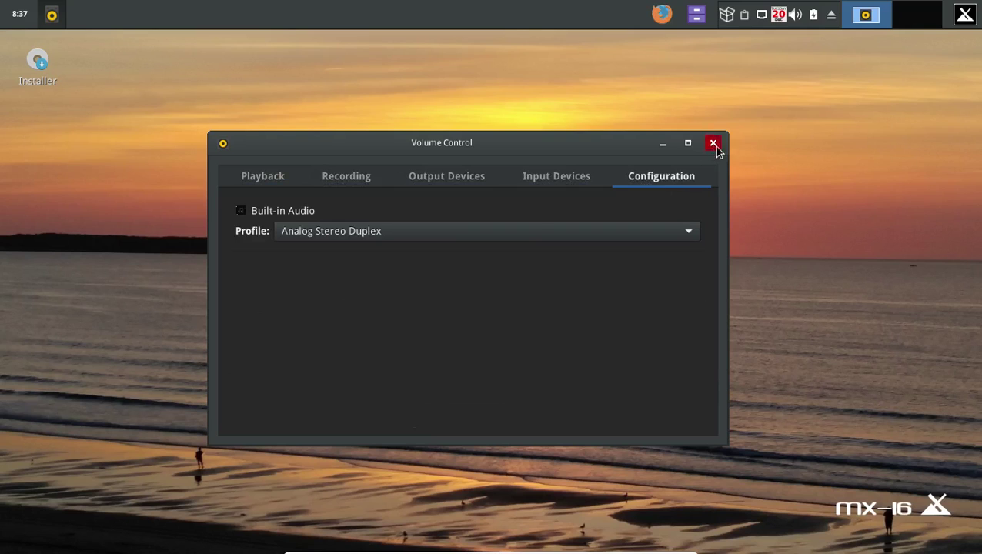
pyautogui.click(713, 144)
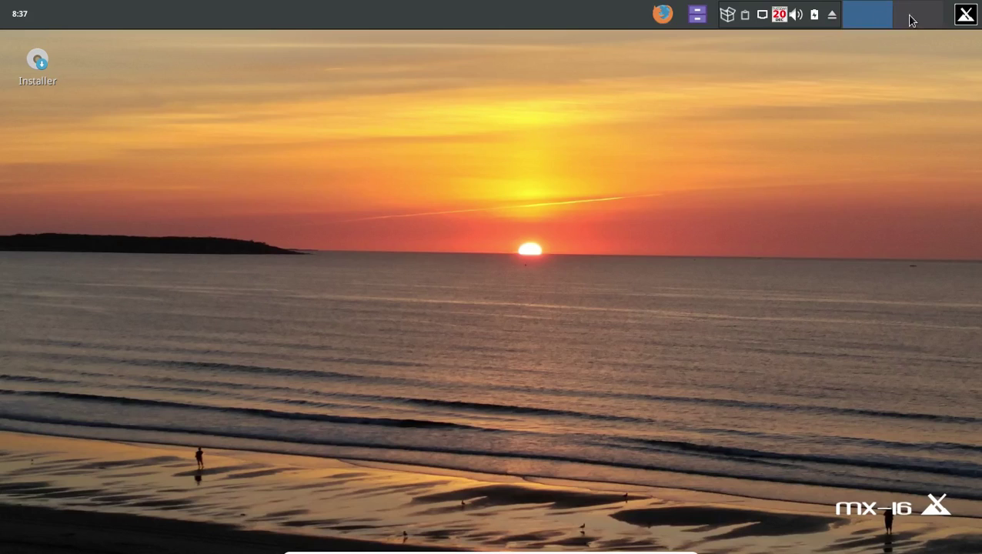
pyautogui.click(966, 15)
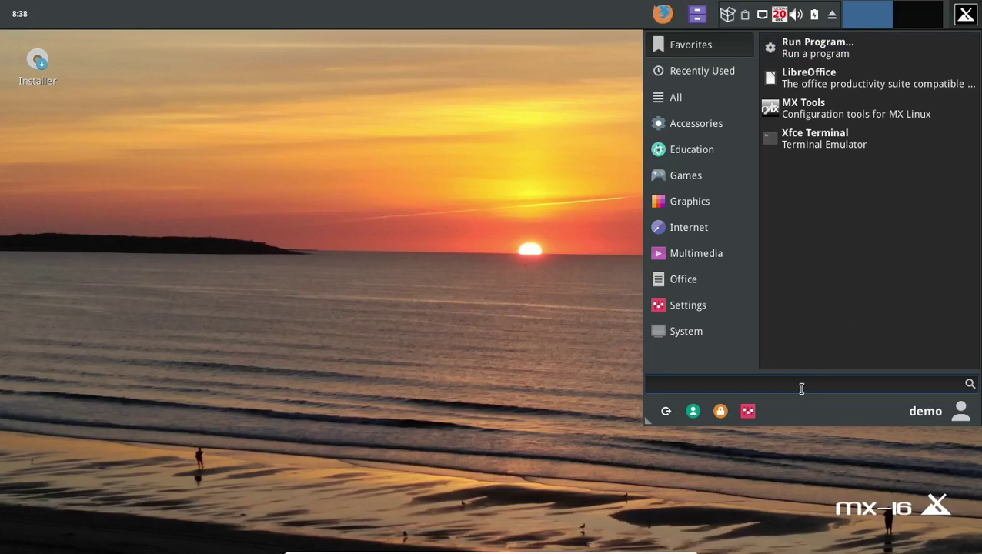
# Search 'music' in the Whisker menu, launch Clementine, then close it.
pyautogui.write('m')
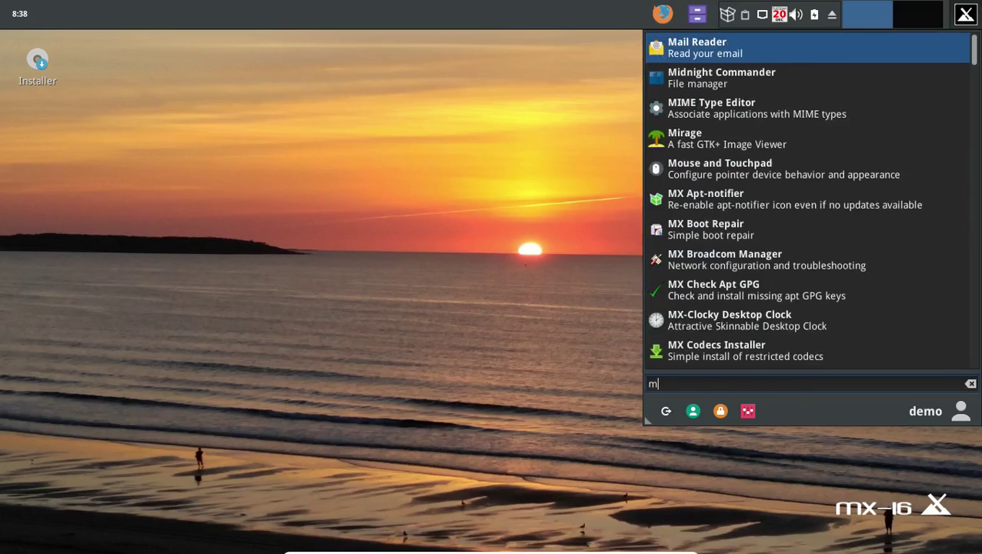
pyautogui.write('usic')
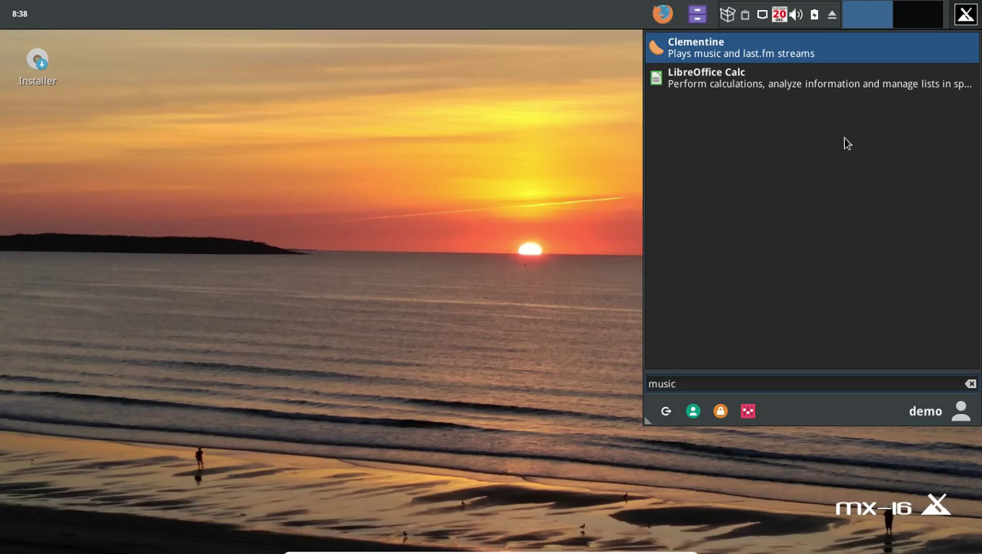
pyautogui.click(801, 75)
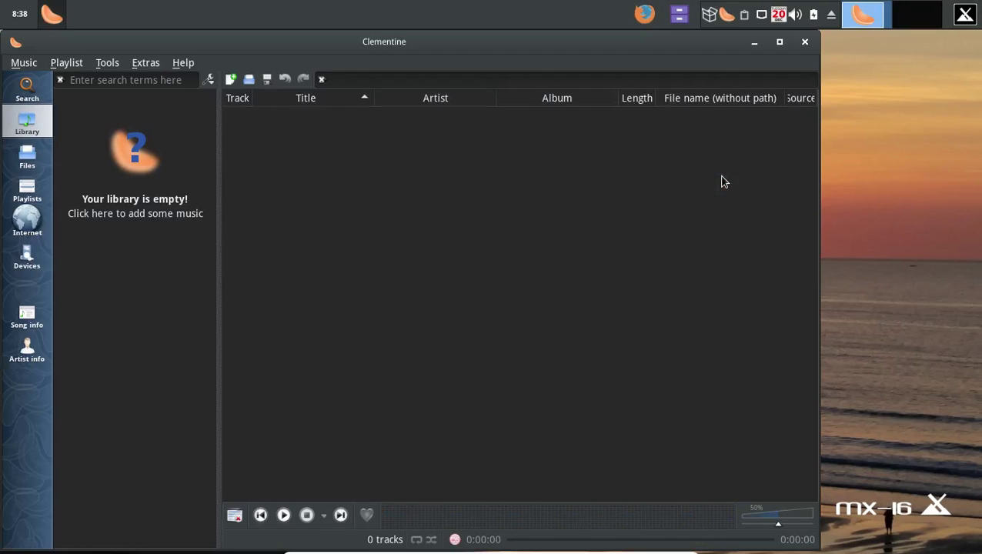
pyautogui.click(803, 42)
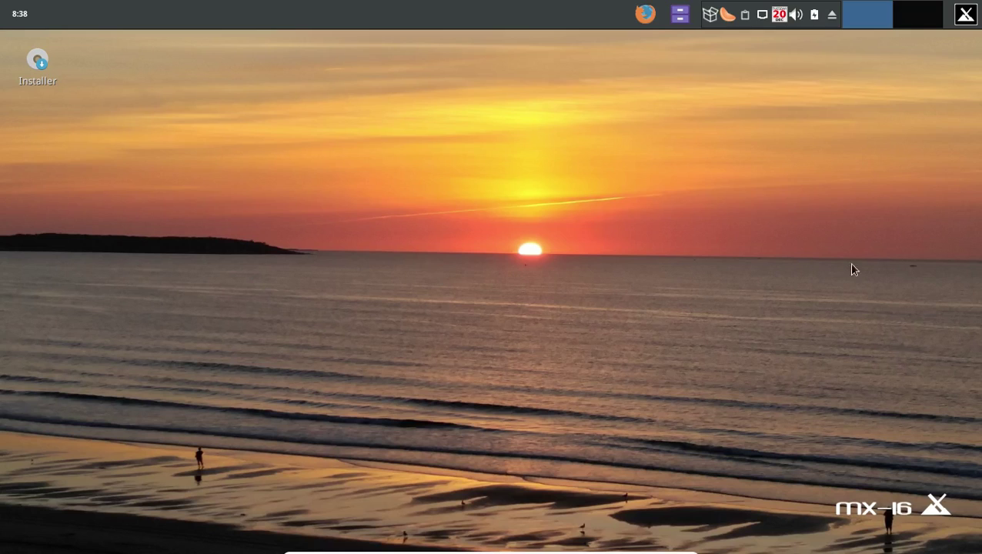
# Open the Whisker menu and scroll through the Accessories apps.
pyautogui.click(963, 14)
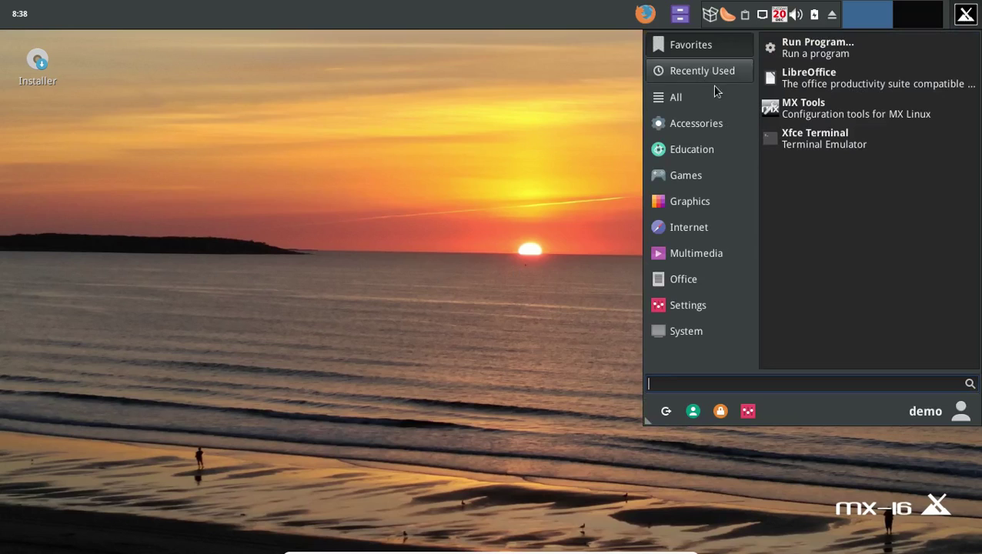
pyautogui.moveTo(695, 123)
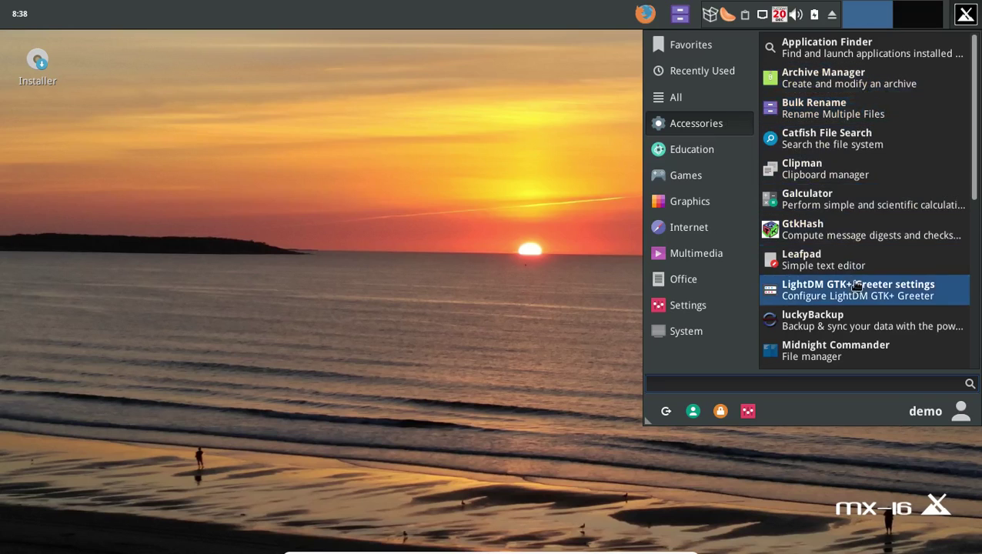
pyautogui.scroll(-3, 856, 277)
pyautogui.scroll(-3, 857, 288)
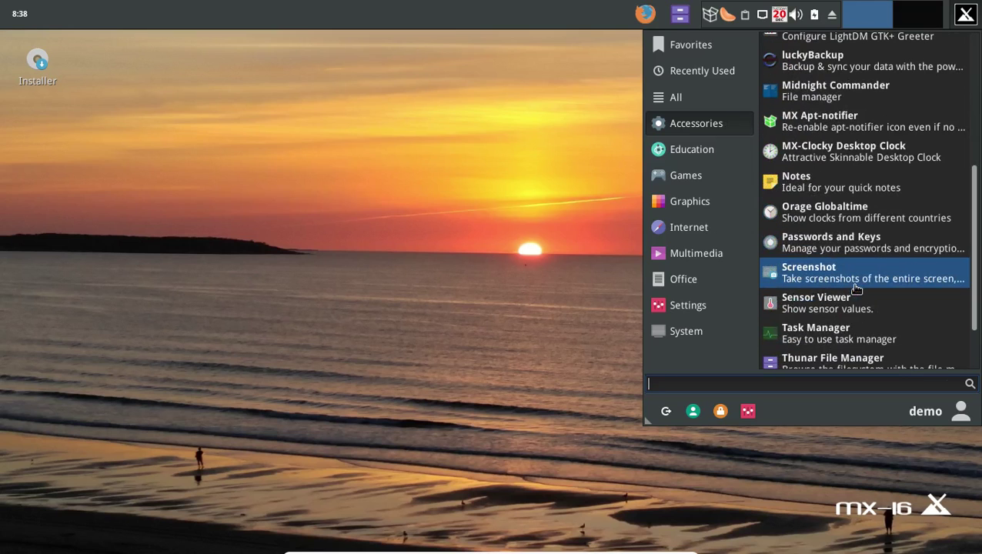
pyautogui.scroll(-2, 857, 289)
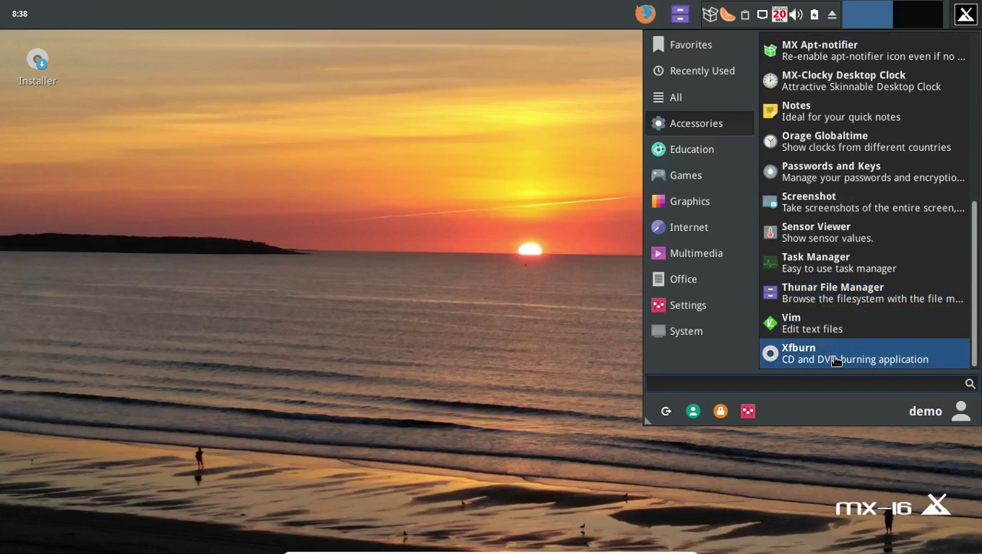
# Browse Education, Games and Graphics, then launch the Mirage image viewer.
pyautogui.click(700, 154)
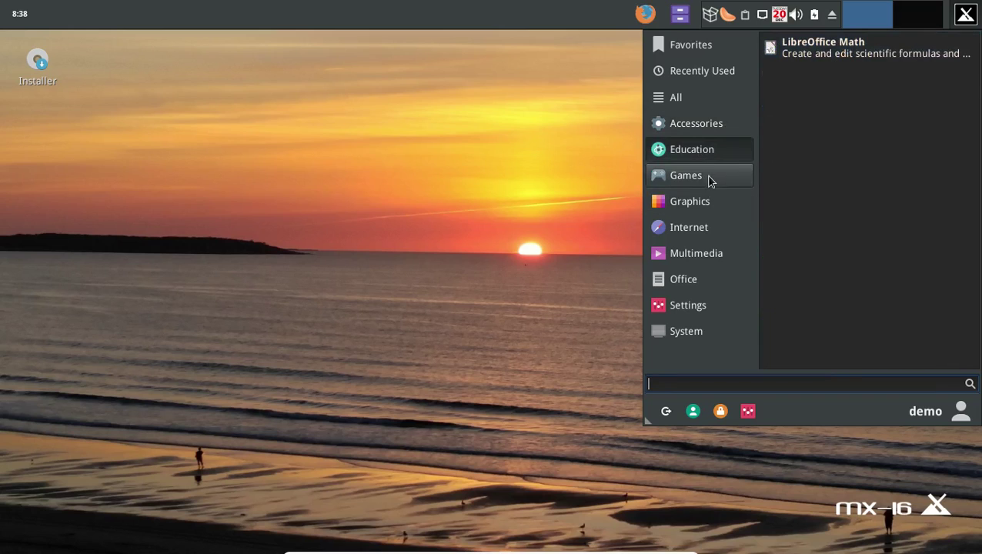
pyautogui.click(708, 177)
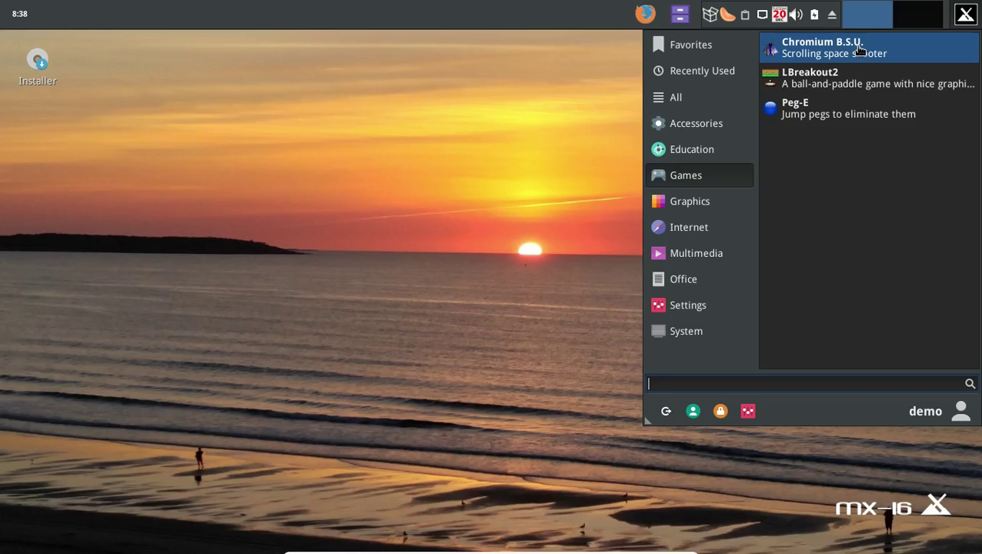
pyautogui.click(710, 203)
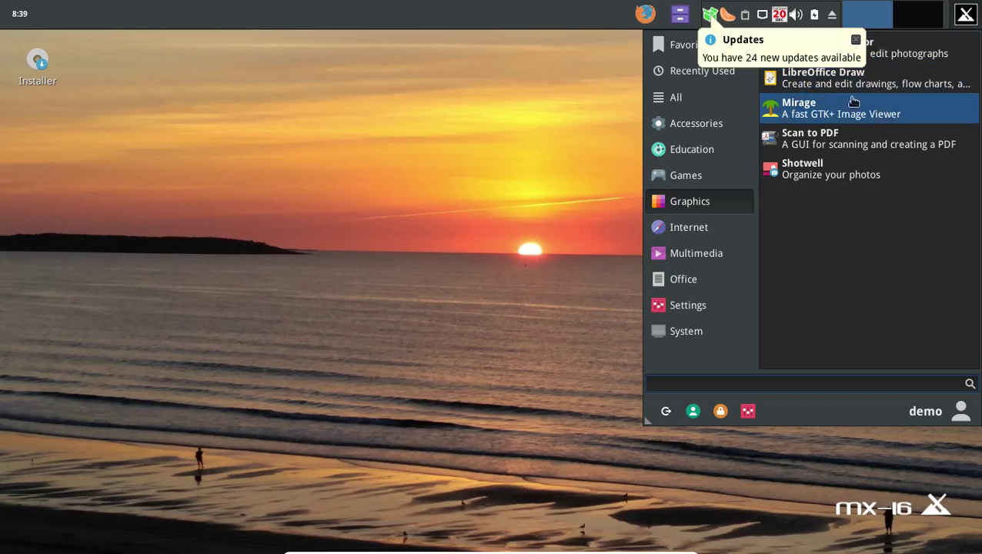
pyautogui.click(830, 110)
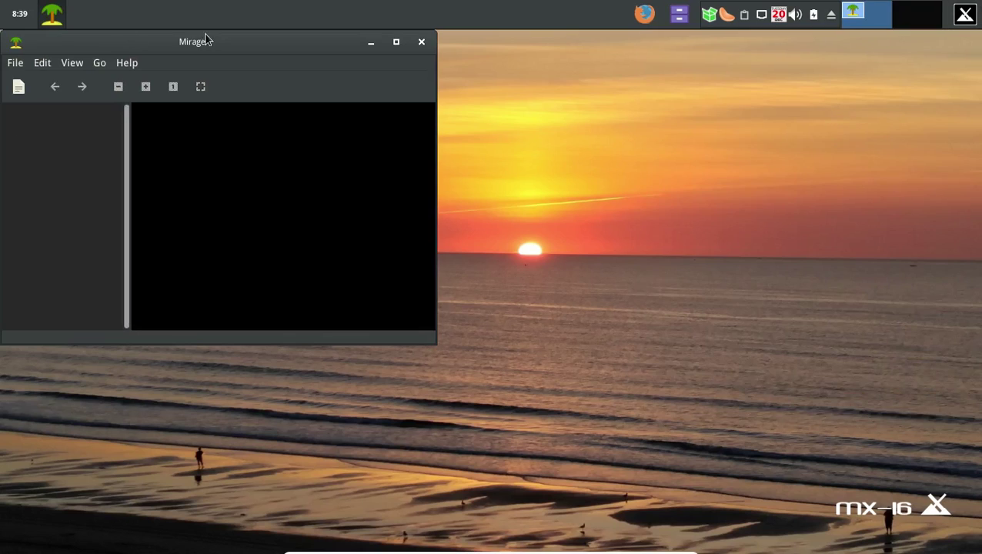
# Check Mirage's version 0.9.5.1 in its About dialog, then close Mirage.
pyautogui.moveTo(208, 43); pyautogui.dragTo(280, 43)
pyautogui.click(207, 68)
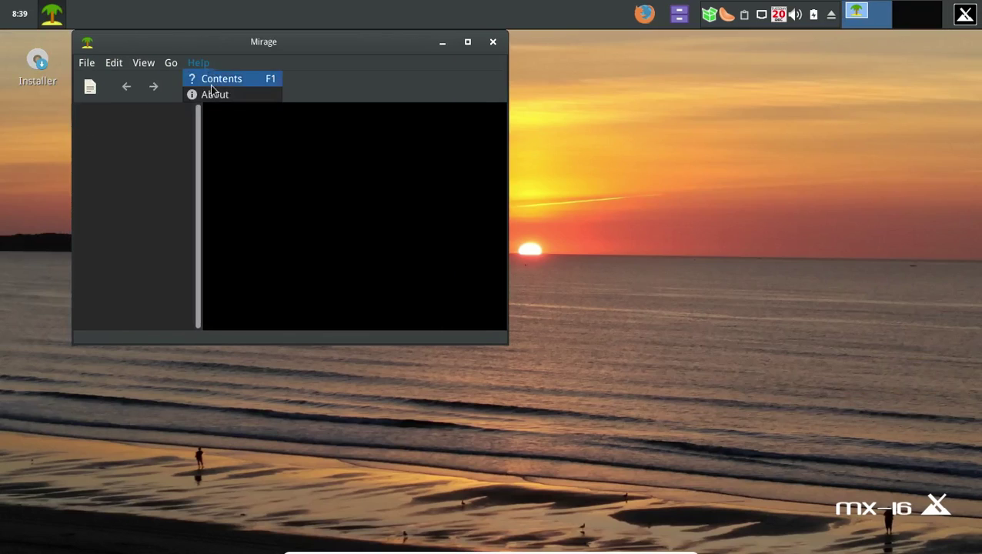
pyautogui.click(214, 94)
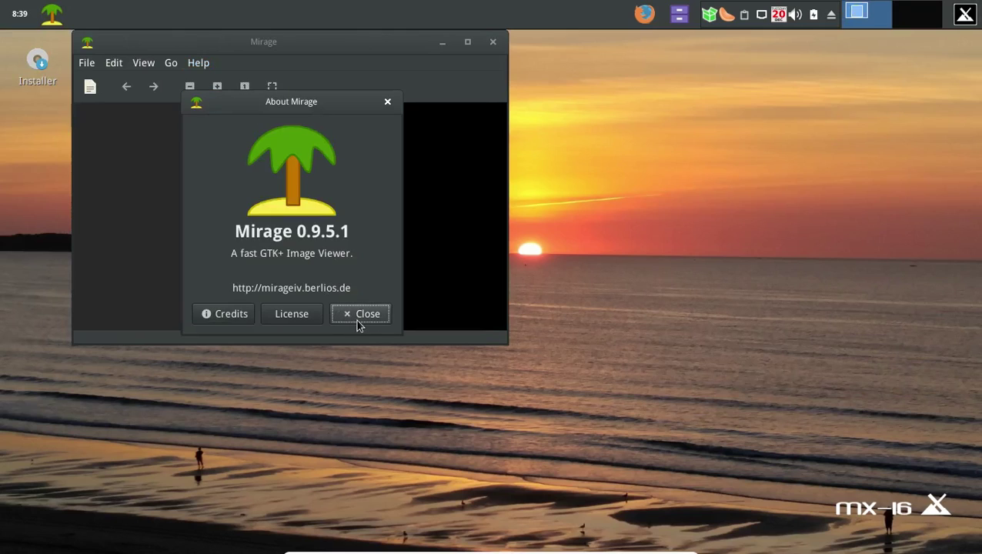
pyautogui.click(358, 315)
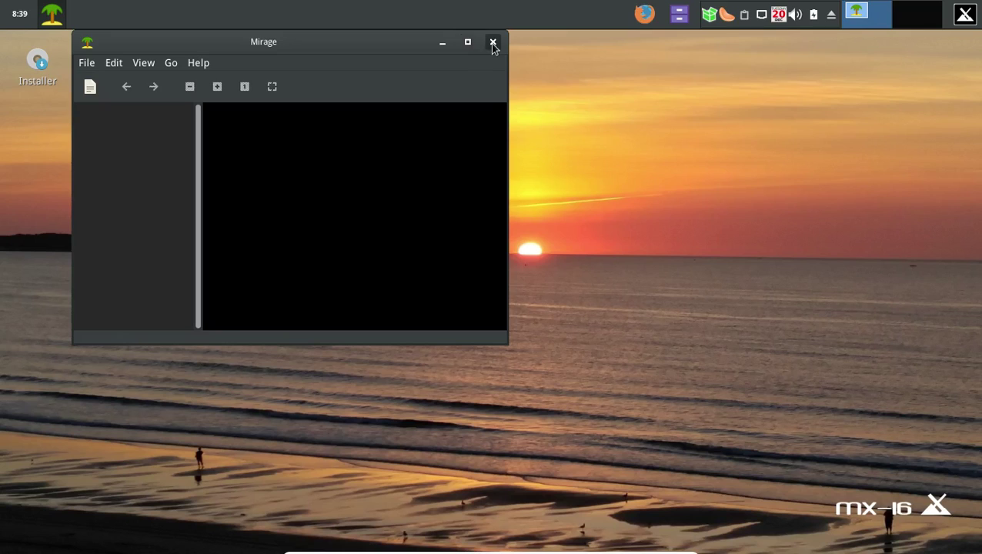
pyautogui.click(492, 42)
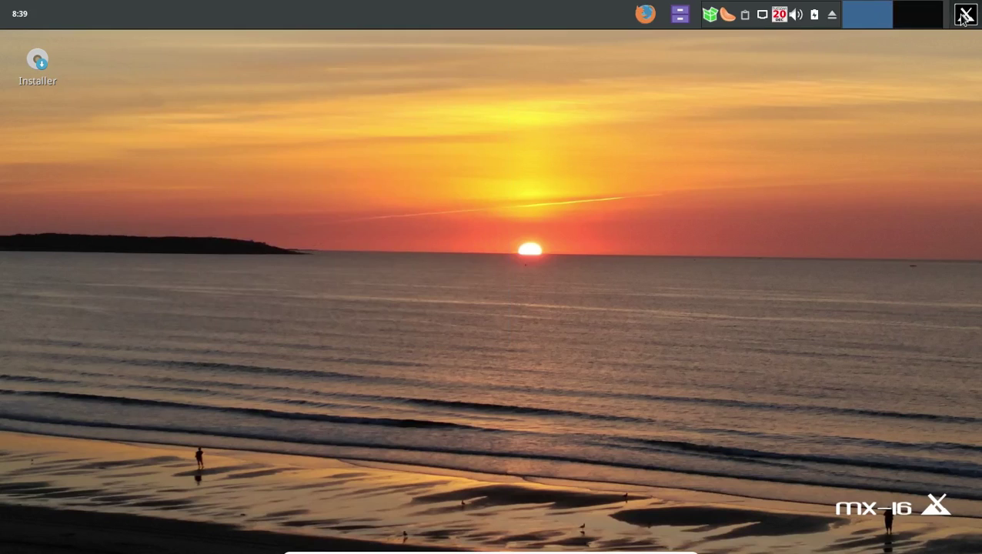
pyautogui.click(965, 15)
# Browse the Graphics, Internet, Multimedia and Office apps, ending on Settings.
pyautogui.moveTo(699, 208)
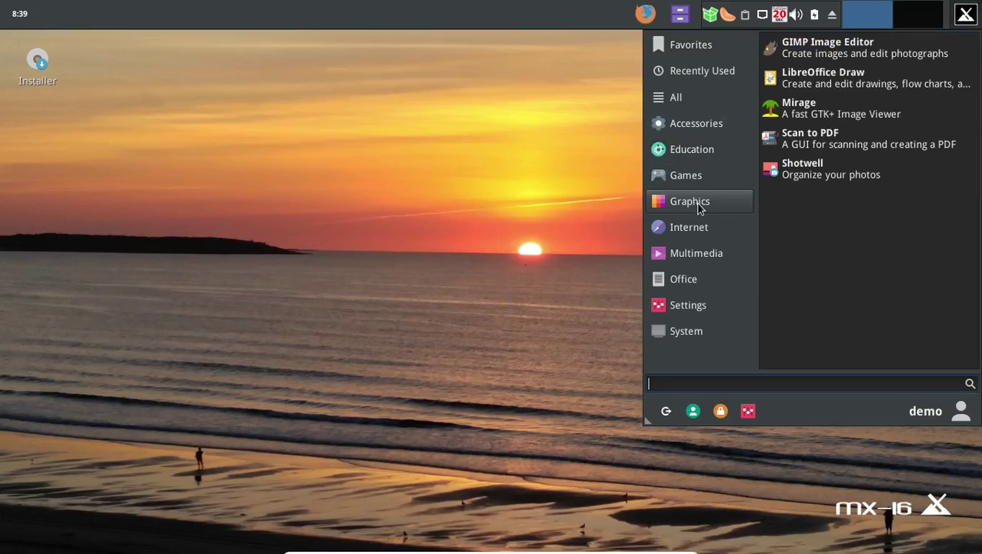
pyautogui.moveTo(697, 228)
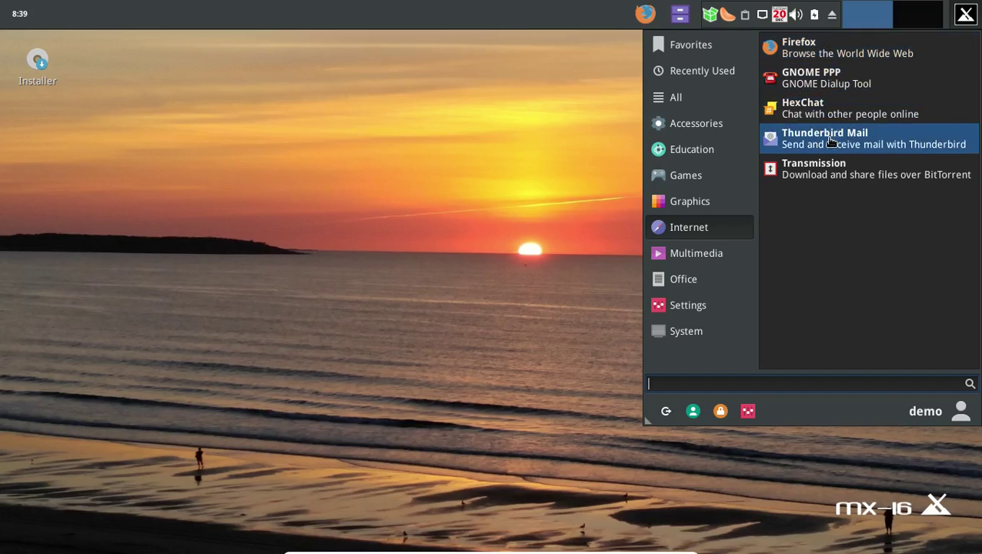
pyautogui.moveTo(716, 255)
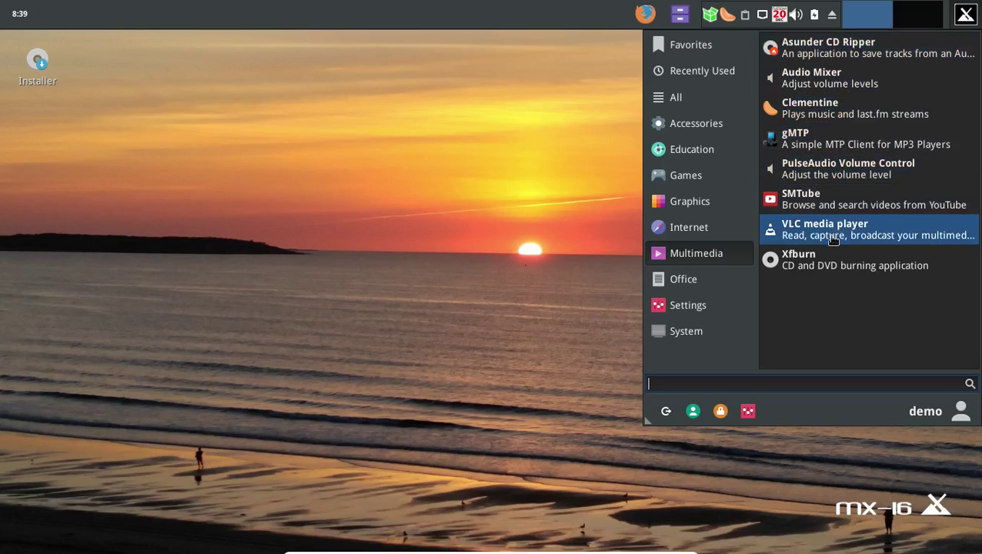
pyautogui.click(711, 279)
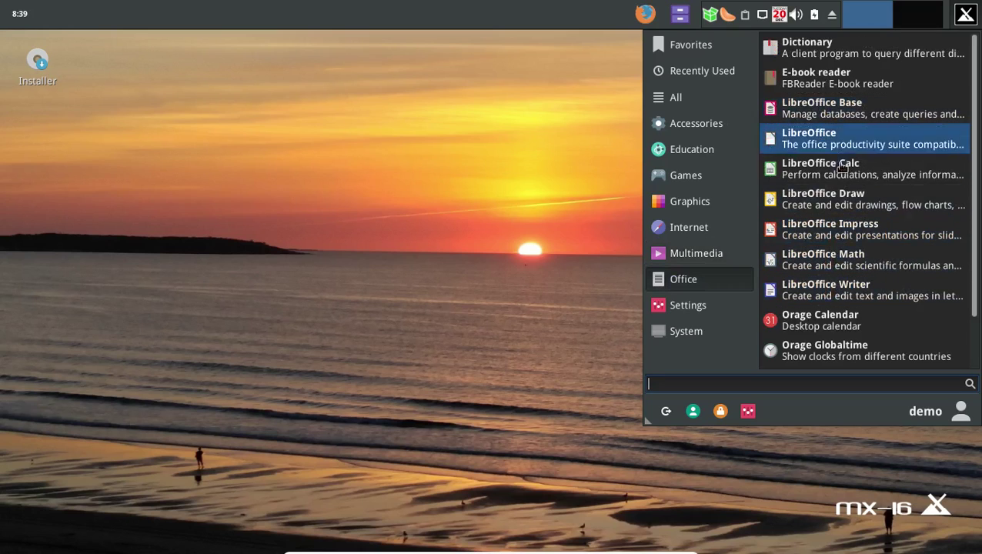
pyautogui.click(678, 307)
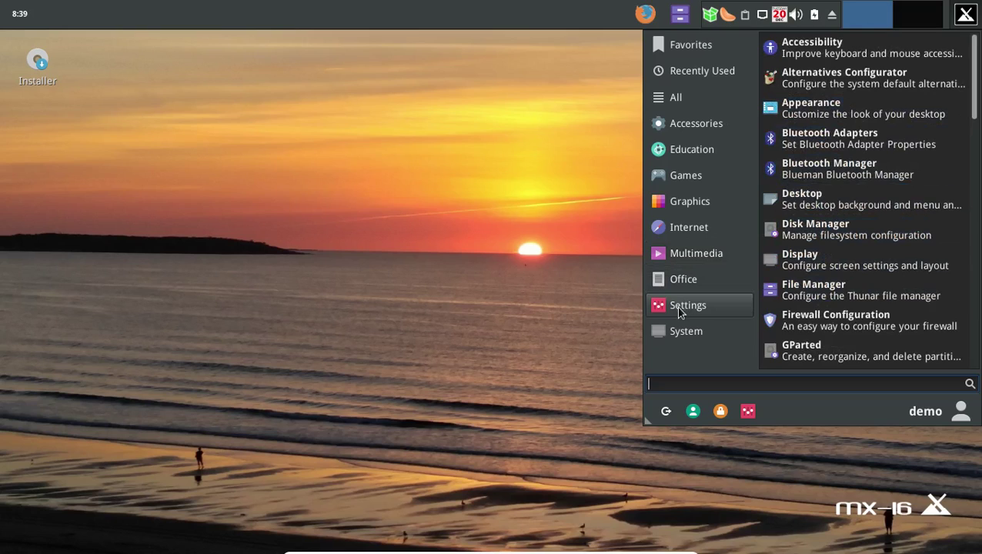
# Open Appearance and preview Greybird-thick-grip, MediterraneanDark, MediterraneanDarkest and MediterraneanGrayDark styles.
pyautogui.click(820, 110)
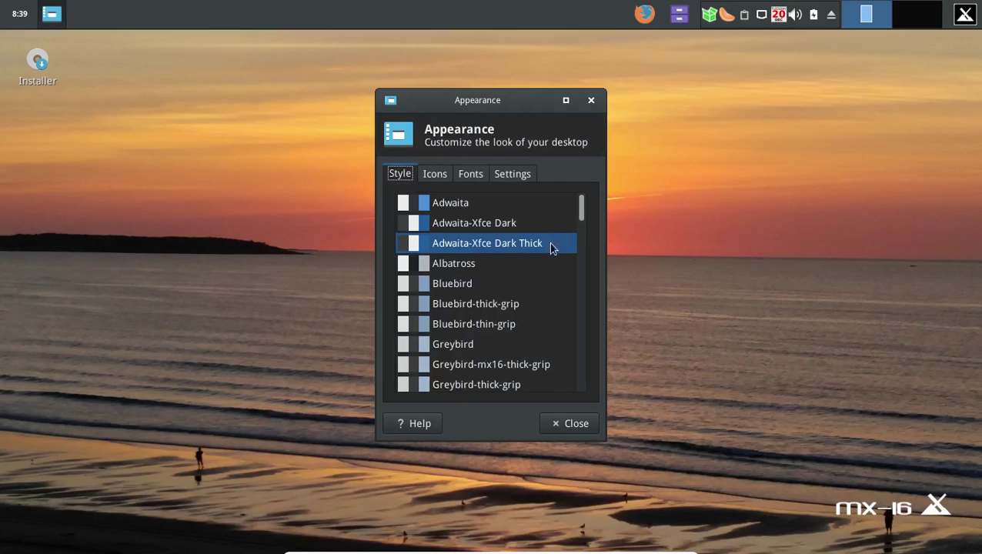
pyautogui.scroll(-3, 517, 256)
pyautogui.click(496, 288)
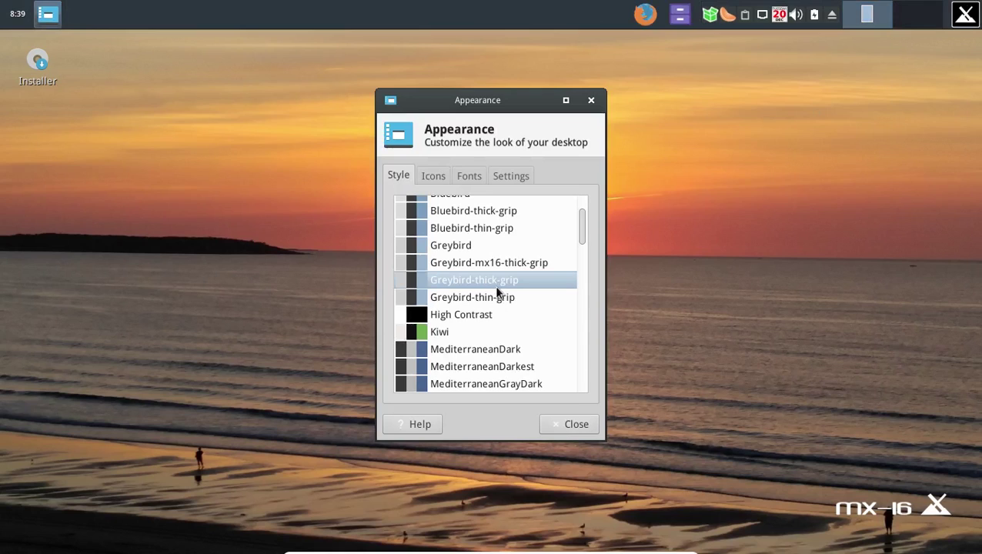
pyautogui.click(487, 350)
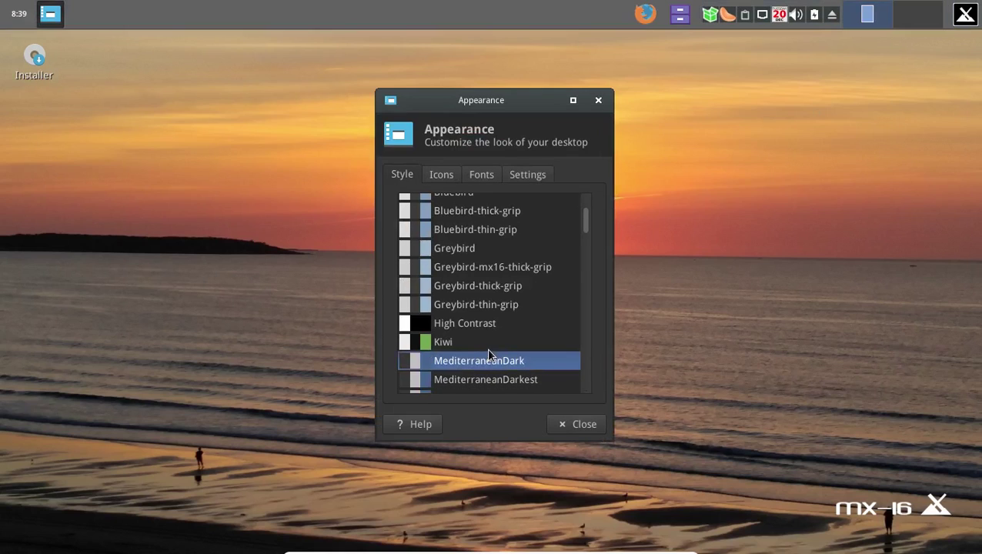
pyautogui.scroll(-2, 486, 351)
pyautogui.click(500, 326)
pyautogui.click(501, 343)
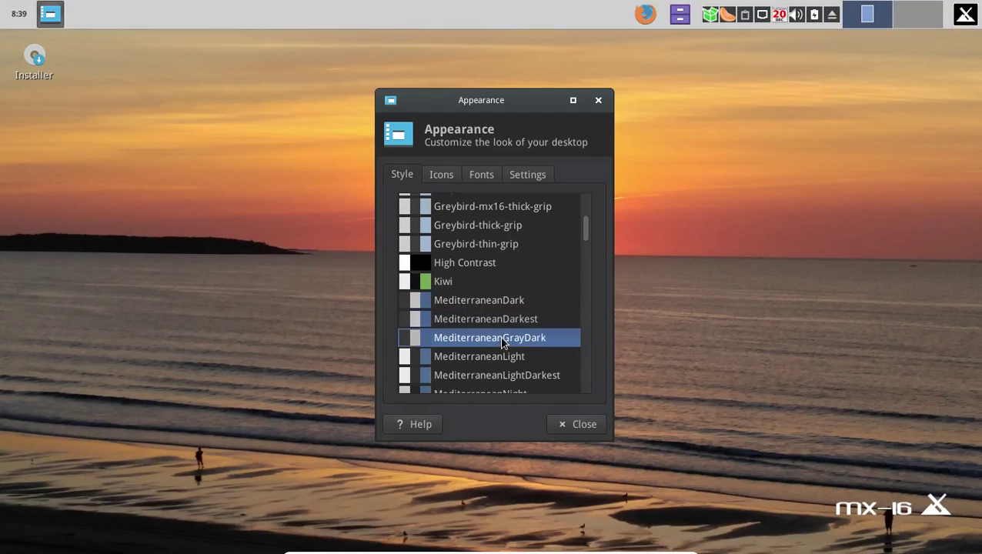
# Preview MediterraneanNight, MurrinaBlue and Kiwi, then apply Greybird and close Appearance.
pyautogui.scroll(-1, 505, 343)
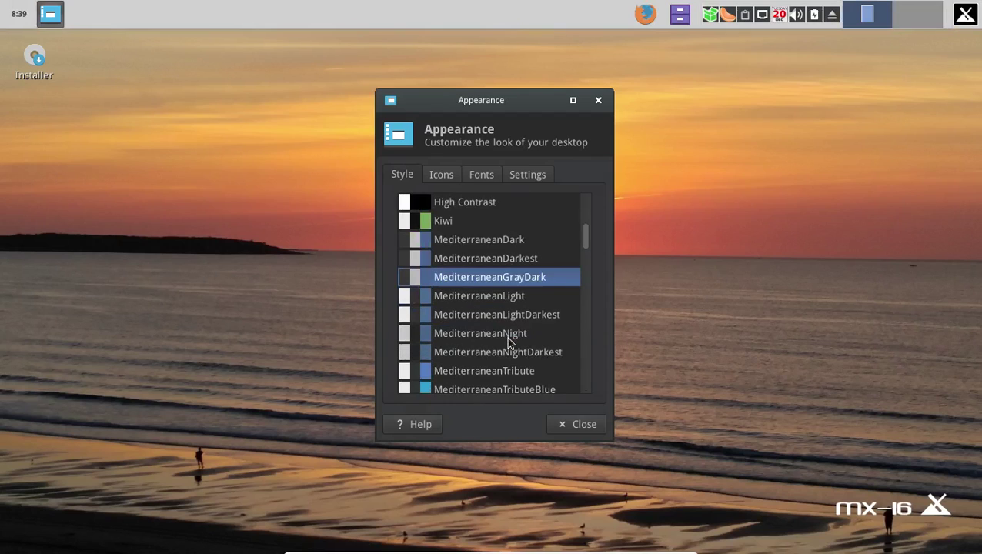
pyautogui.click(506, 337)
pyautogui.scroll(-3, 510, 357)
pyautogui.click(473, 359)
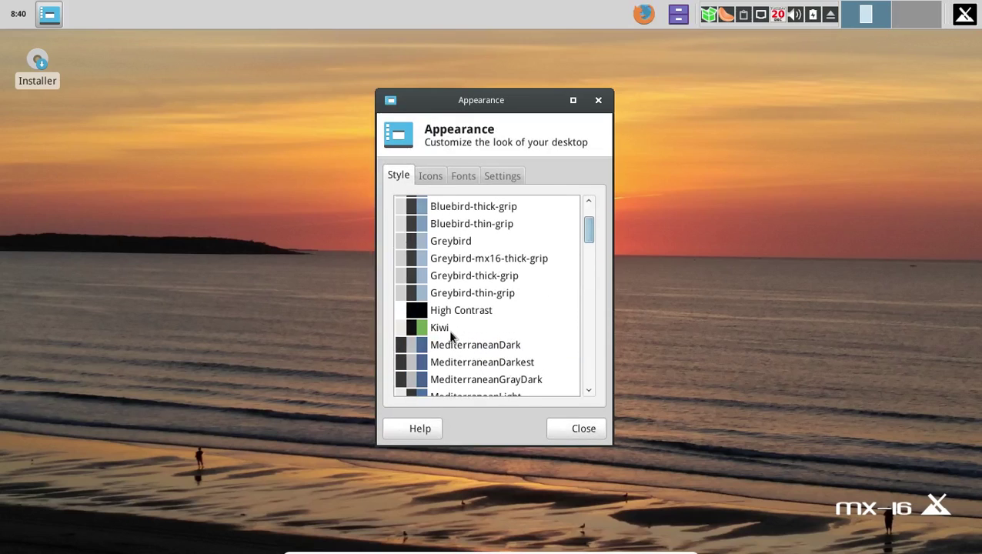
pyautogui.click(450, 327)
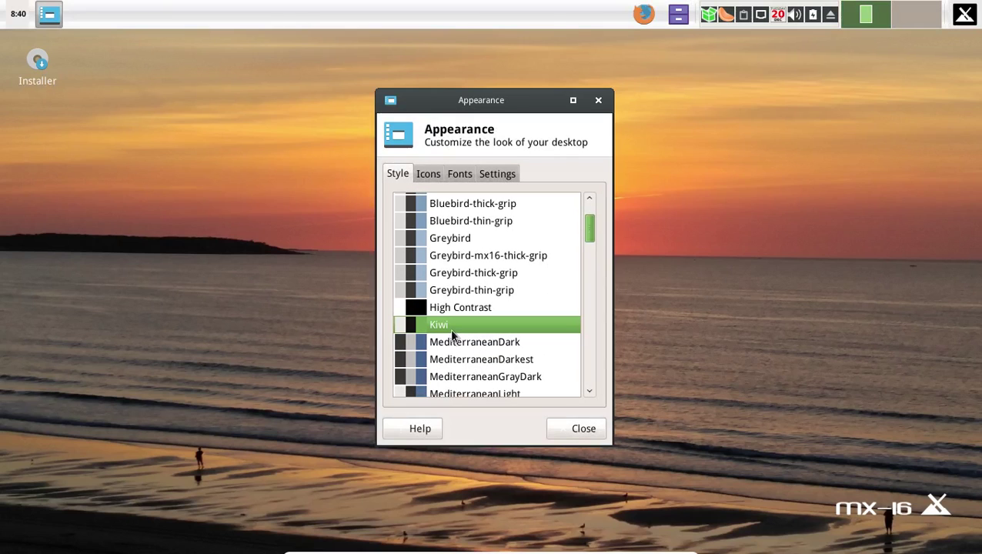
pyautogui.click(461, 239)
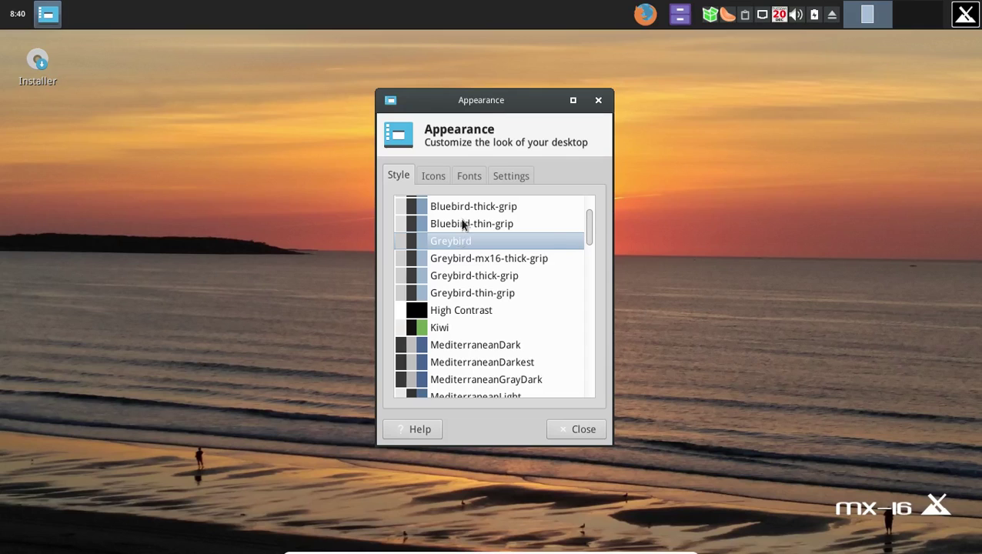
pyautogui.click(581, 429)
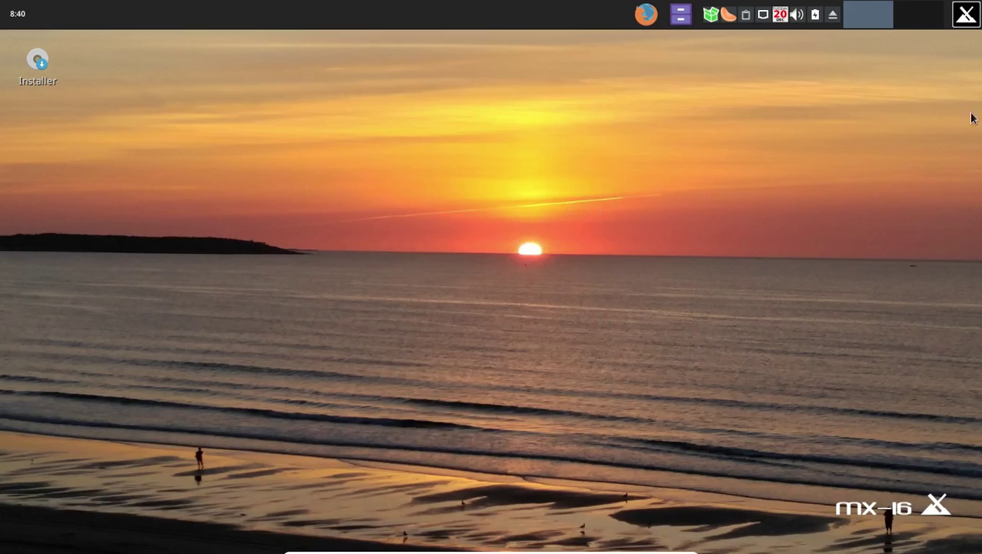
# Launch Grub Customizer from the Settings menu and cancel its root-password prompt.
pyautogui.click(966, 15)
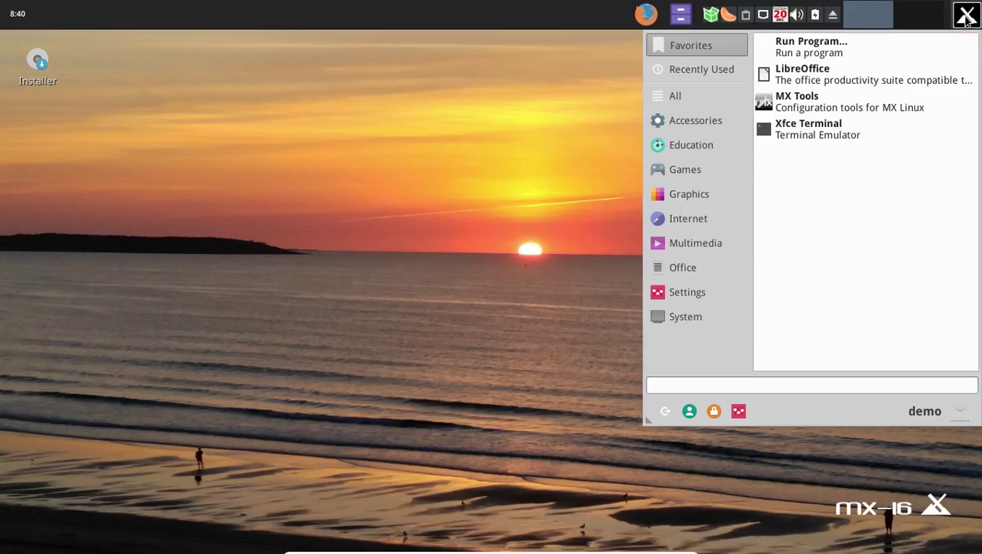
pyautogui.moveTo(697, 298)
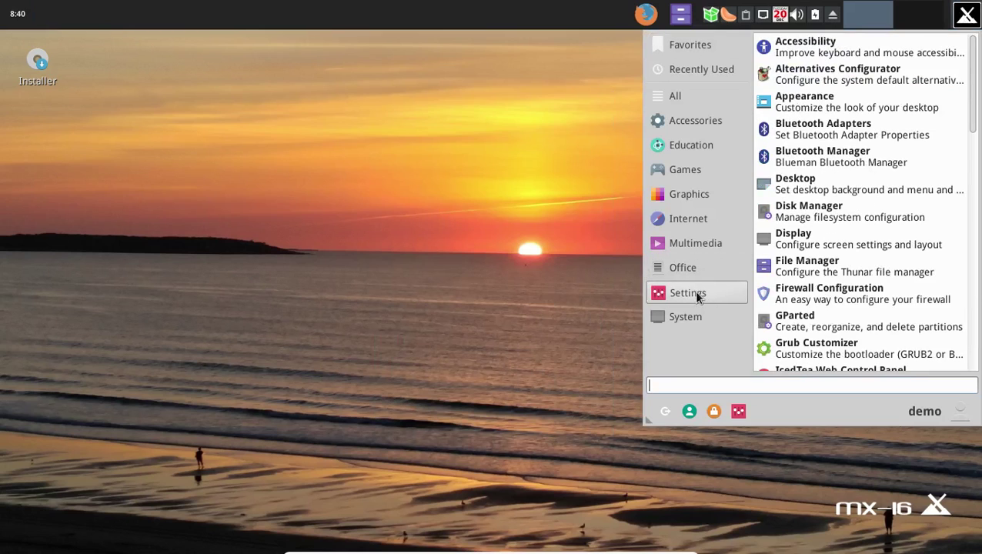
pyautogui.scroll(-1, 814, 310)
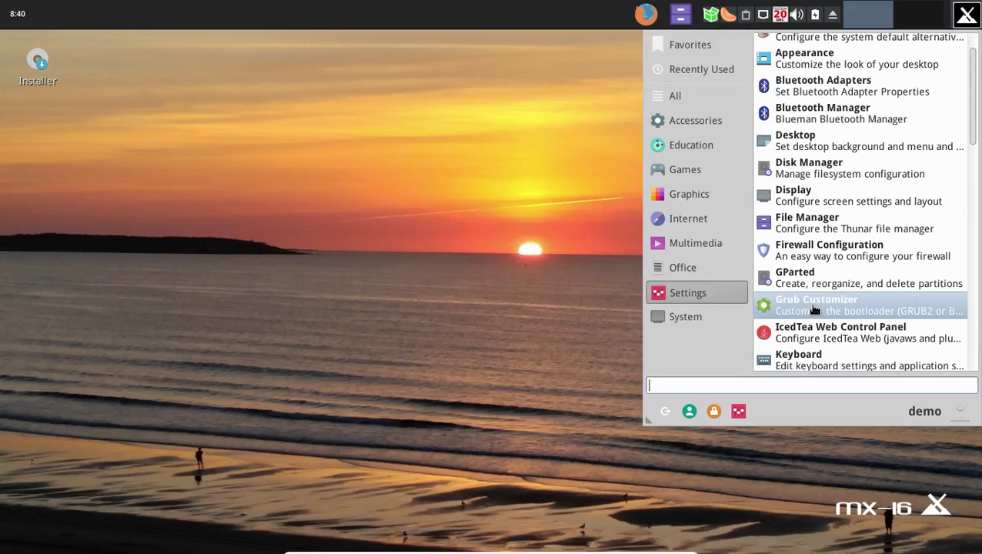
pyautogui.click(813, 306)
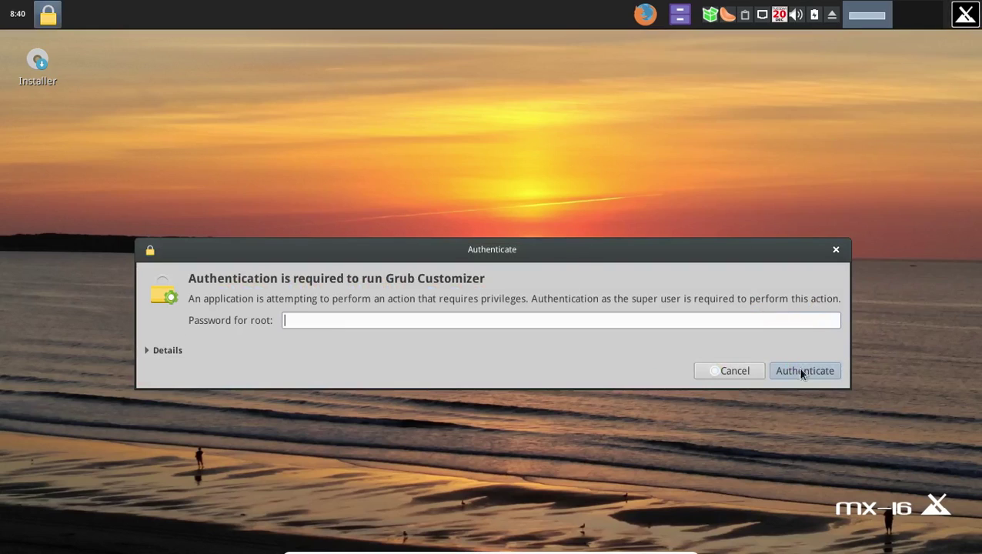
pyautogui.click(734, 371)
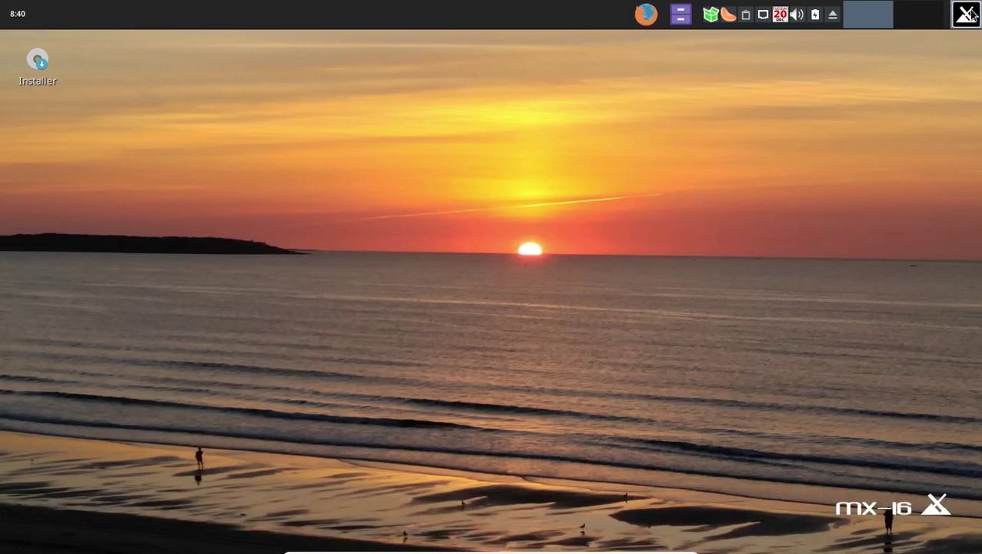
# Reopen the Whisker menu and scroll the Settings list down to MX Default Look.
pyautogui.click(968, 15)
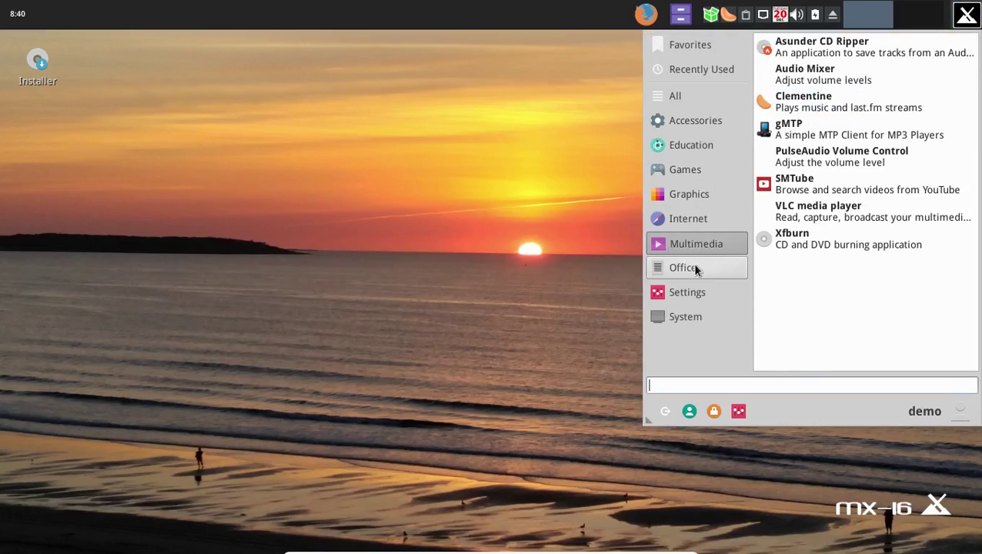
pyautogui.moveTo(688, 291)
pyautogui.scroll(-4, 850, 333)
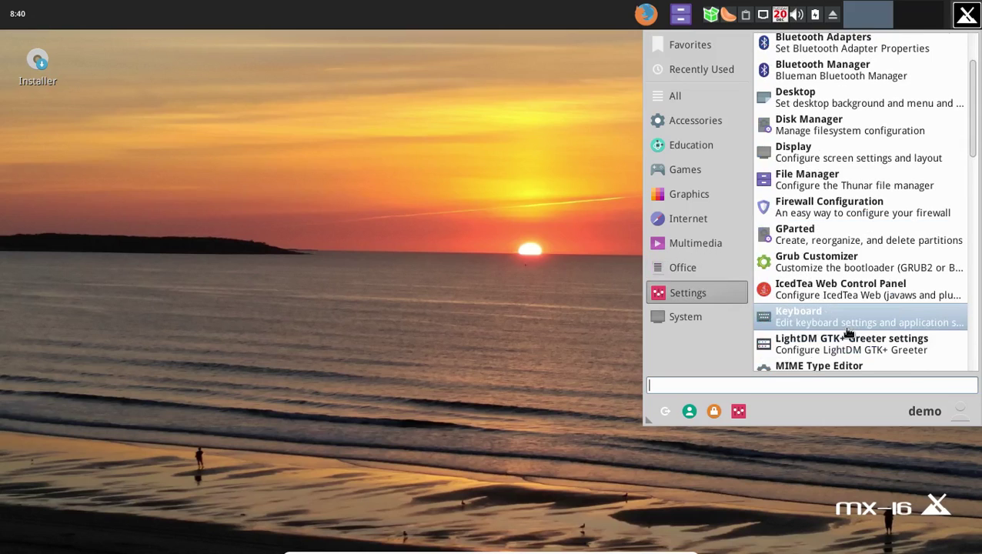
pyautogui.scroll(-1, 850, 333)
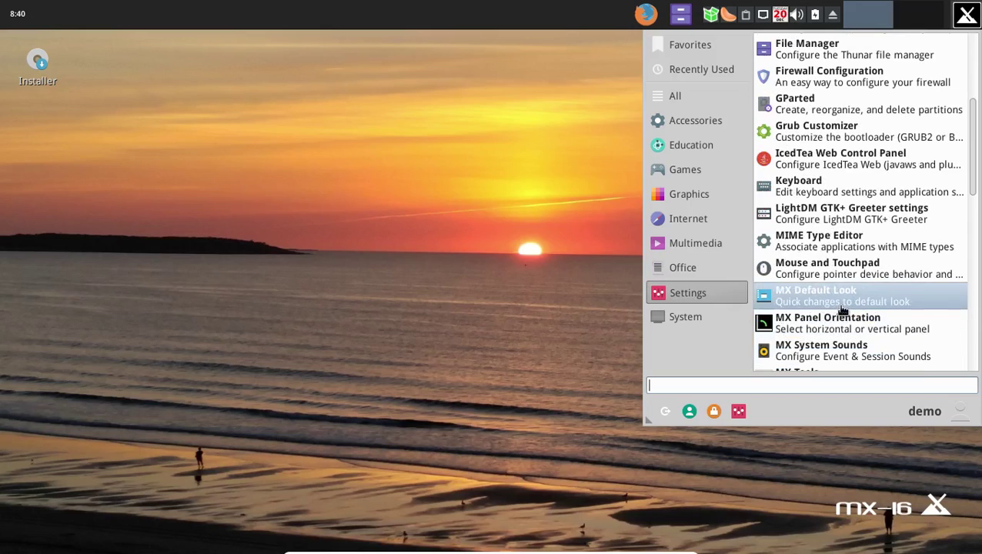
# In MX Default Look, apply the Default light theme, leaving the Firefox dark theme tweak unchecked.
pyautogui.click(841, 306)
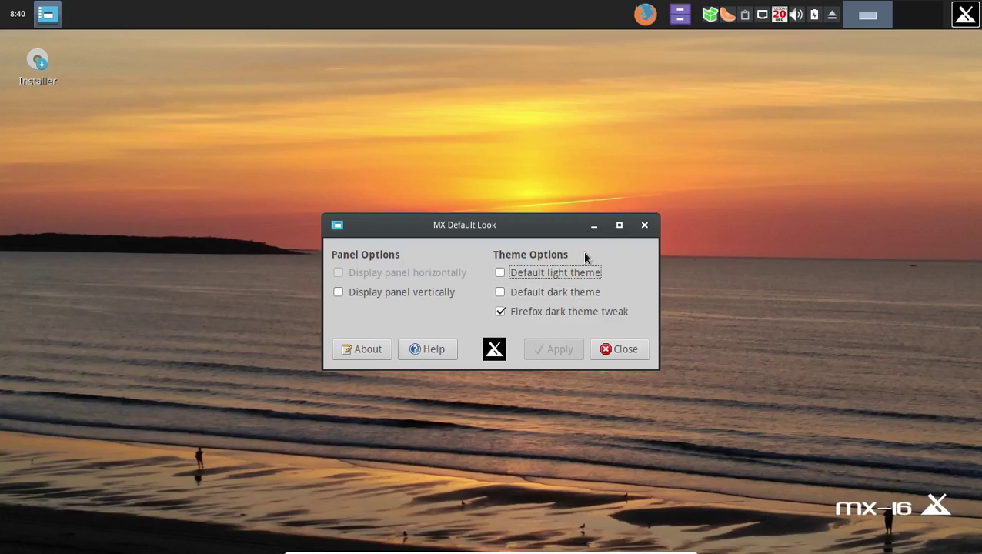
pyautogui.click(499, 273)
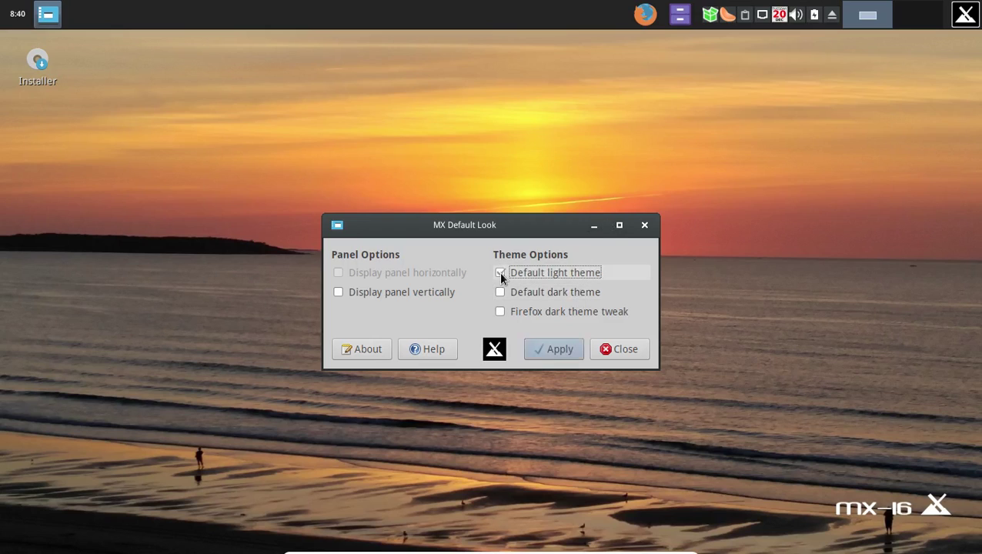
pyautogui.click(551, 353)
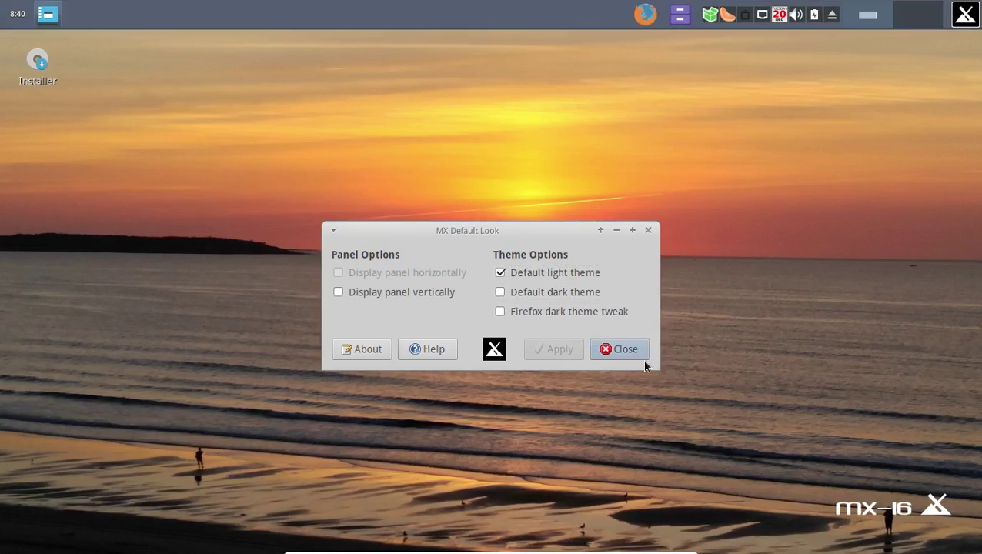
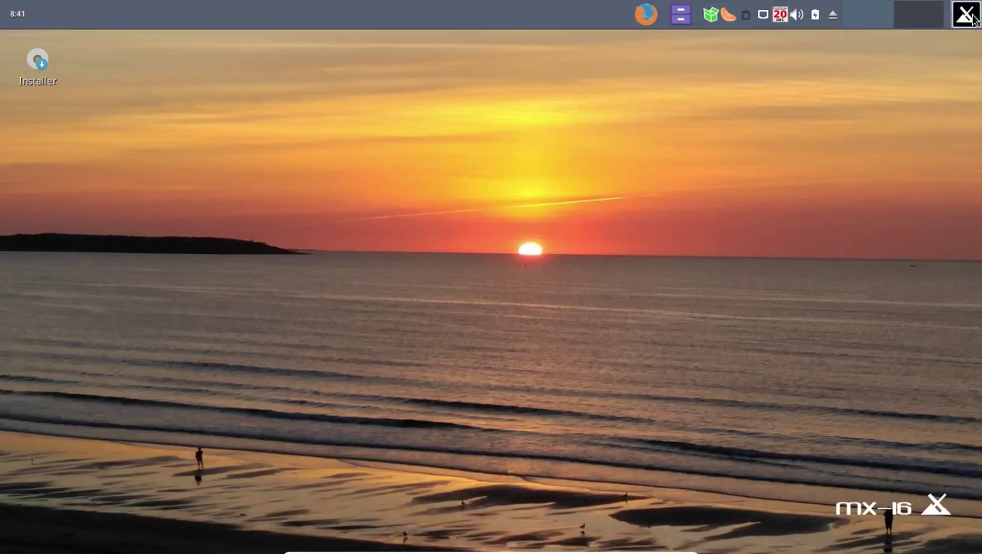
# Open the Whisker applications menu from the top-right panel button.
pyautogui.click(966, 14)
# Launch LightDM GTK+ Greeter settings from the System category, then cancel the root password prompt.
pyautogui.click(727, 283)
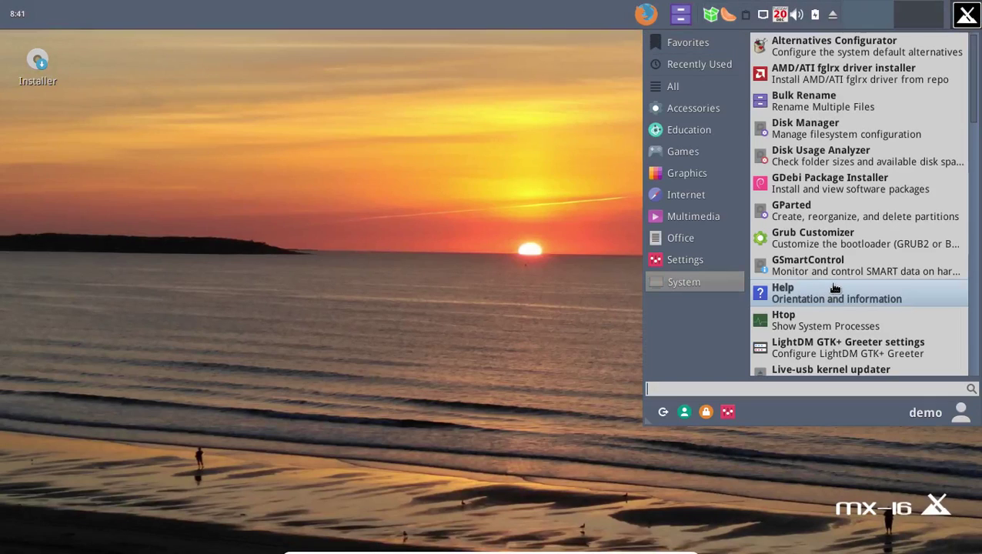
pyautogui.scroll(-3, 833, 282)
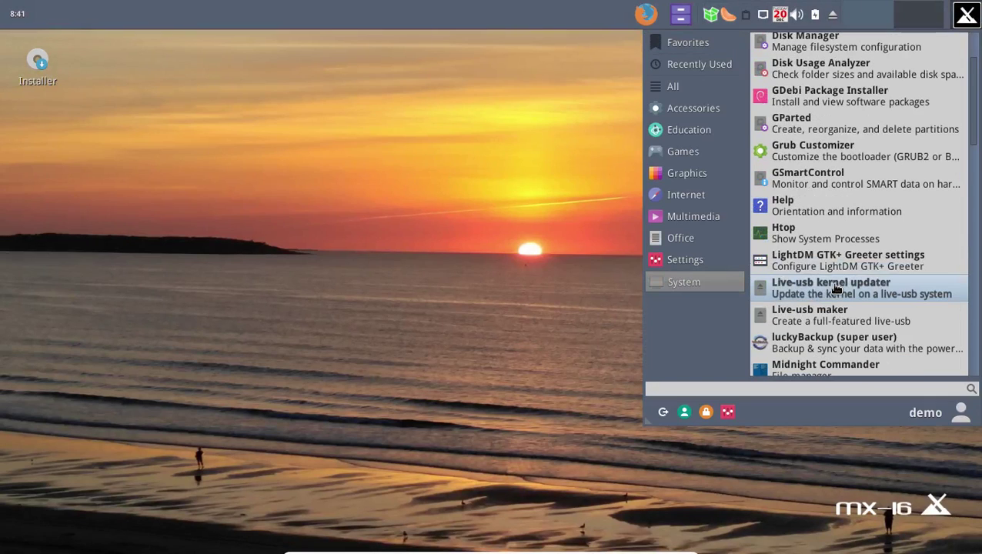
pyautogui.click(849, 266)
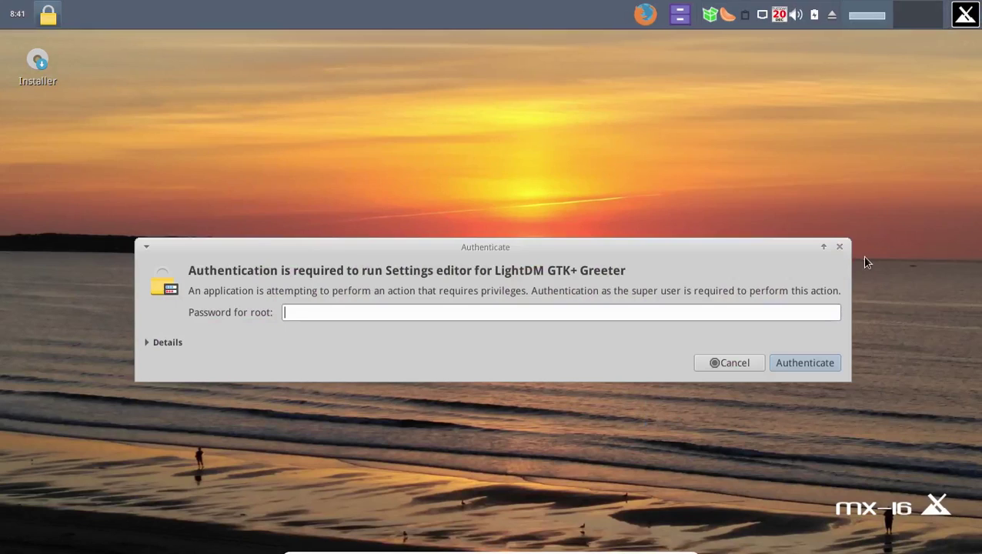
pyautogui.click(736, 363)
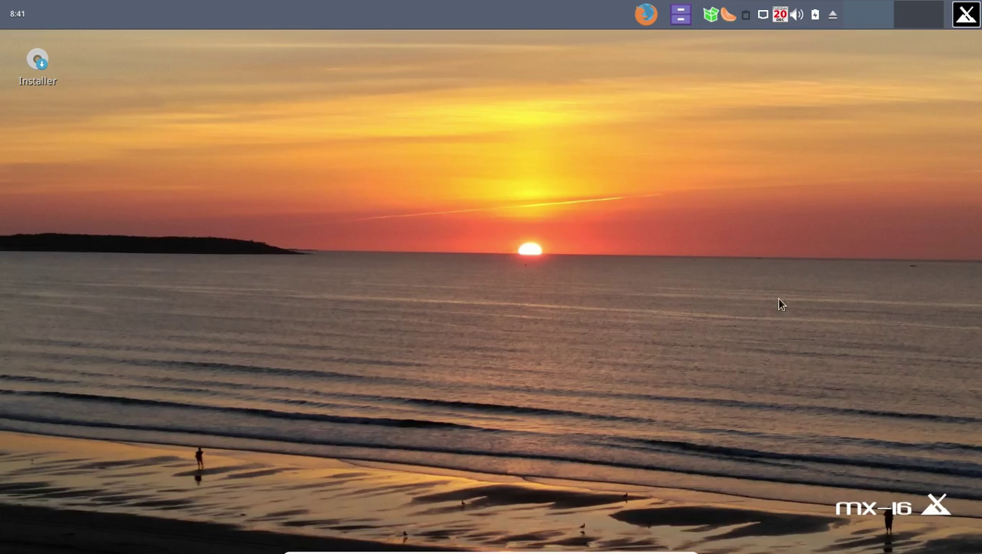
# Reopen the System category and launch LightDM GTK+ Greeter settings again.
pyautogui.click(966, 14)
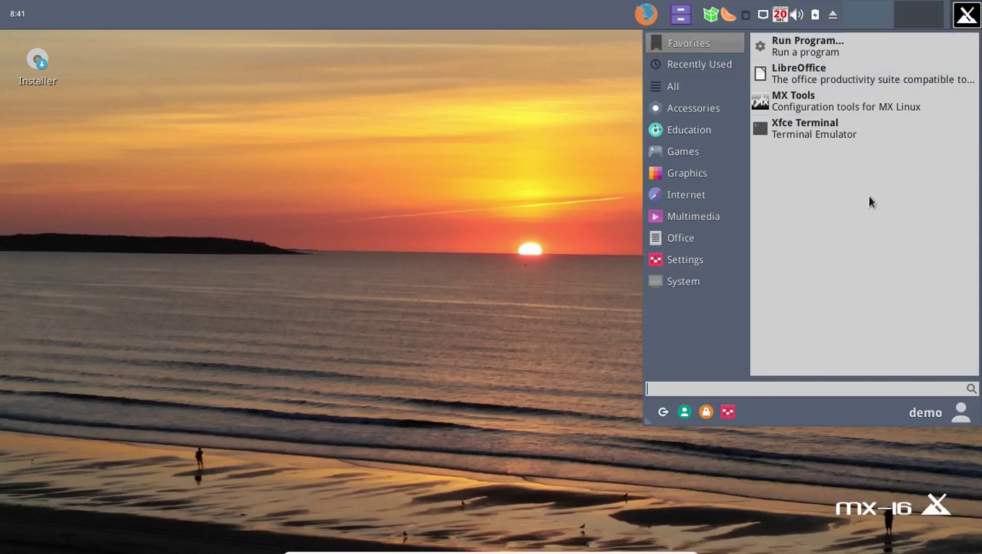
pyautogui.click(692, 279)
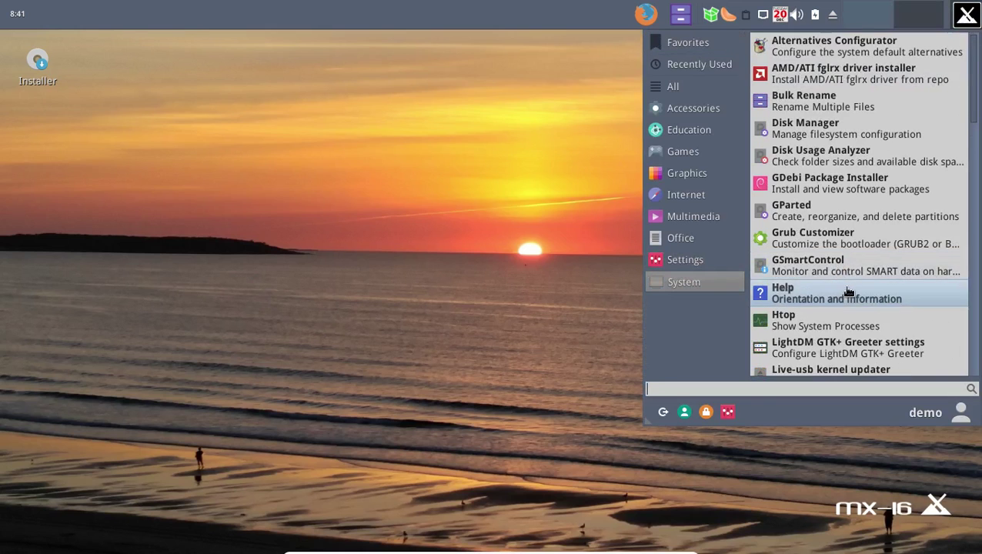
pyautogui.scroll(-3, 846, 288)
pyautogui.scroll(-5, 849, 289)
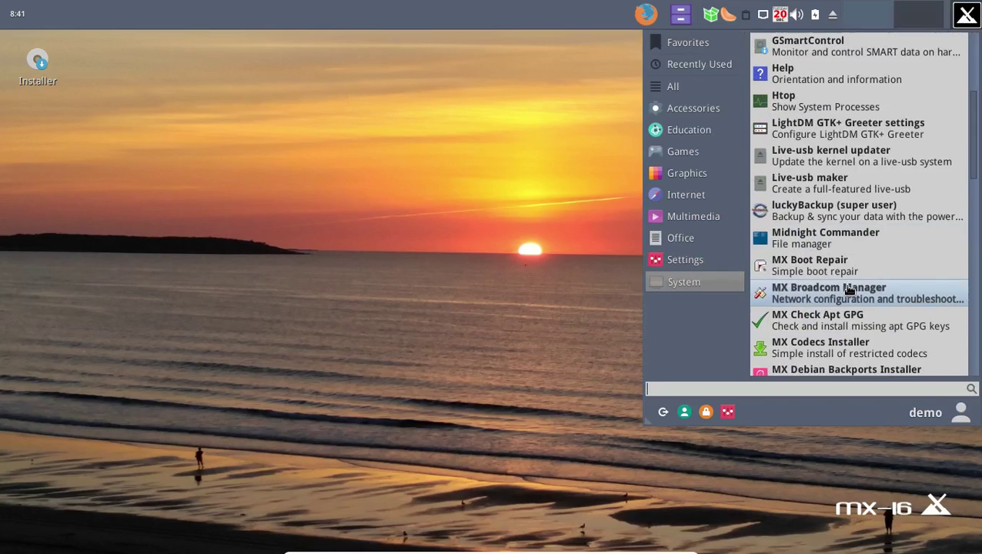
pyautogui.scroll(-14, 852, 289)
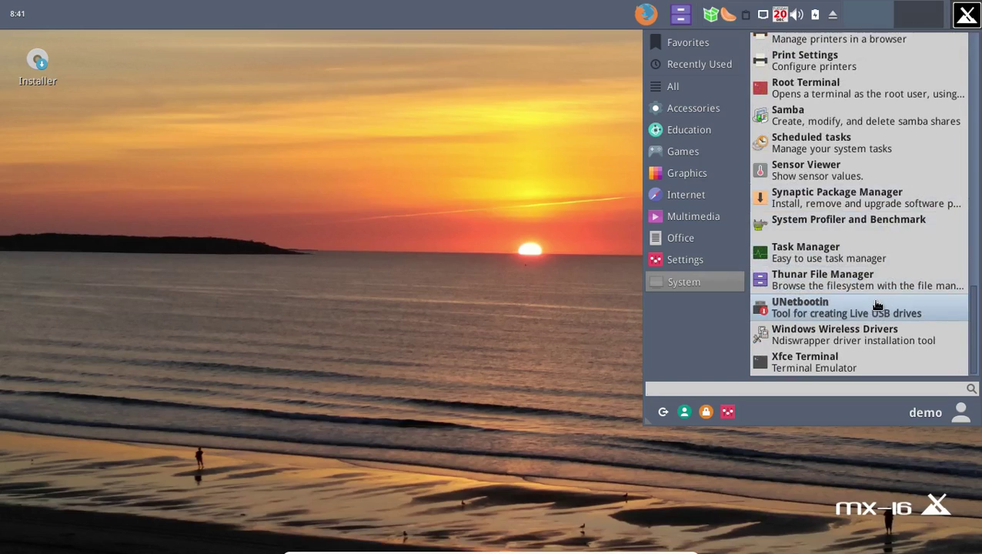
pyautogui.scroll(3, 877, 302)
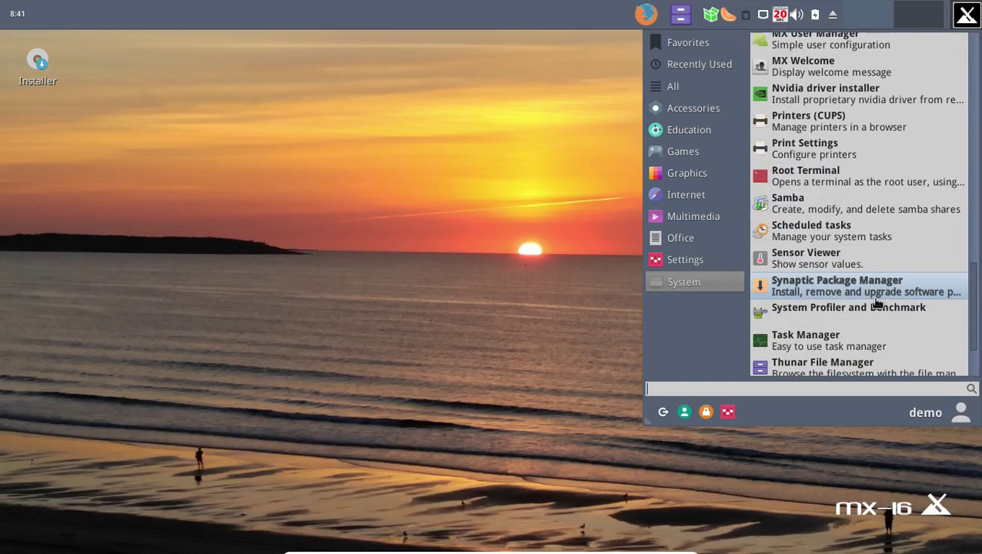
pyautogui.scroll(3, 877, 302)
pyautogui.scroll(3, 877, 303)
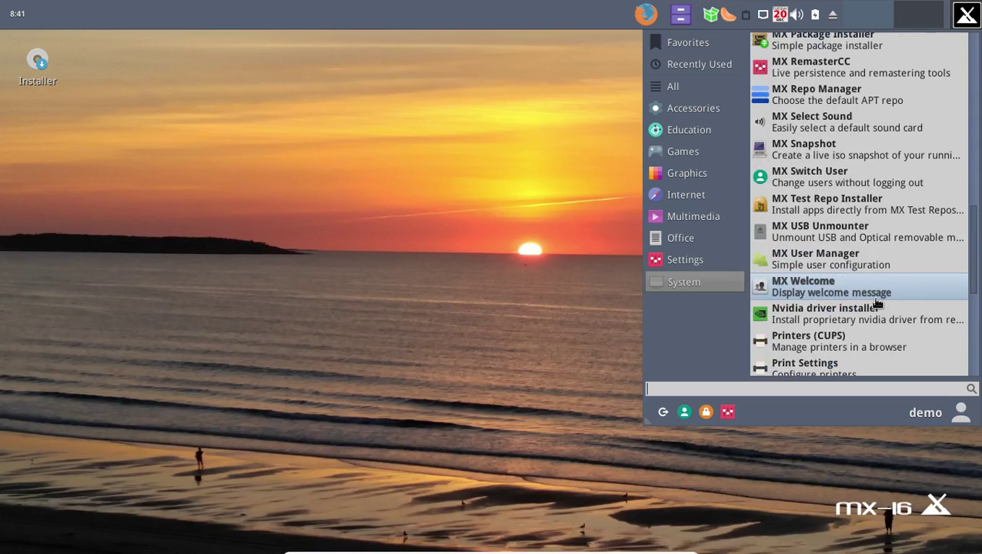
pyautogui.scroll(3, 877, 302)
pyautogui.scroll(1, 876, 302)
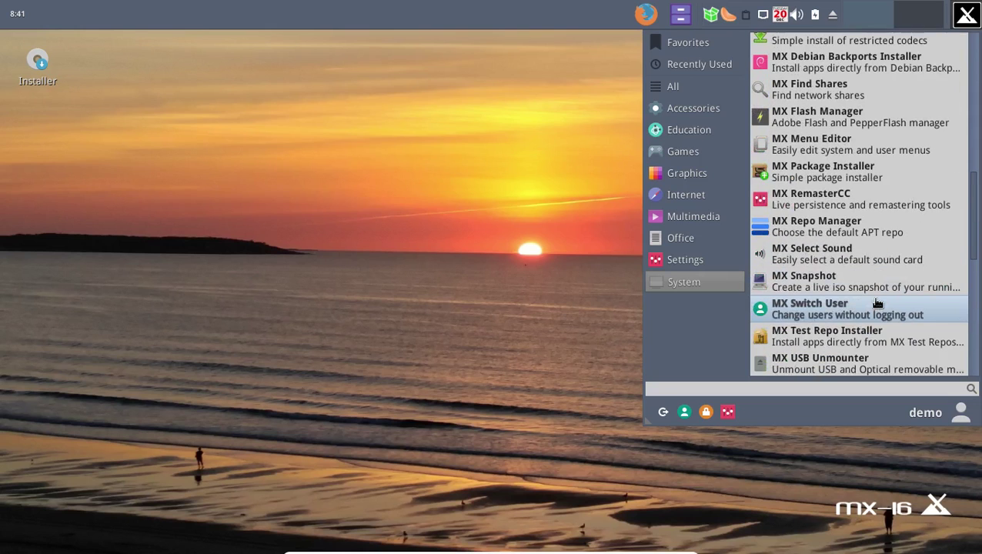
pyautogui.scroll(5, 877, 302)
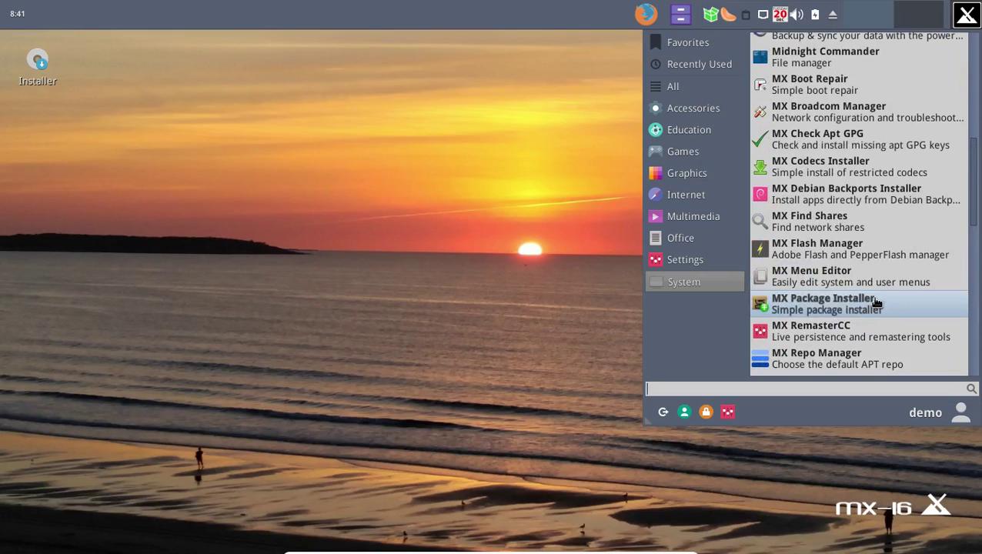
pyautogui.scroll(3, 877, 302)
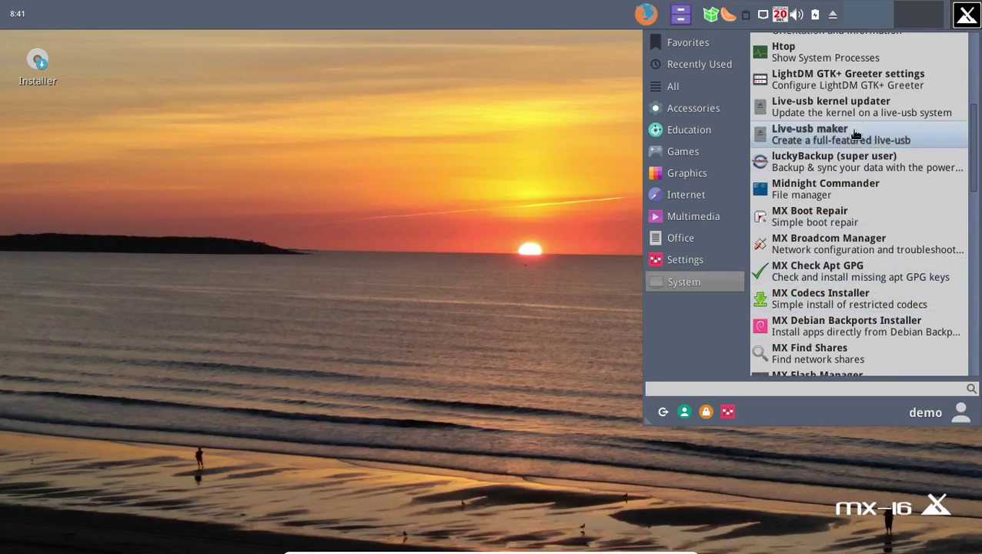
pyautogui.click(851, 86)
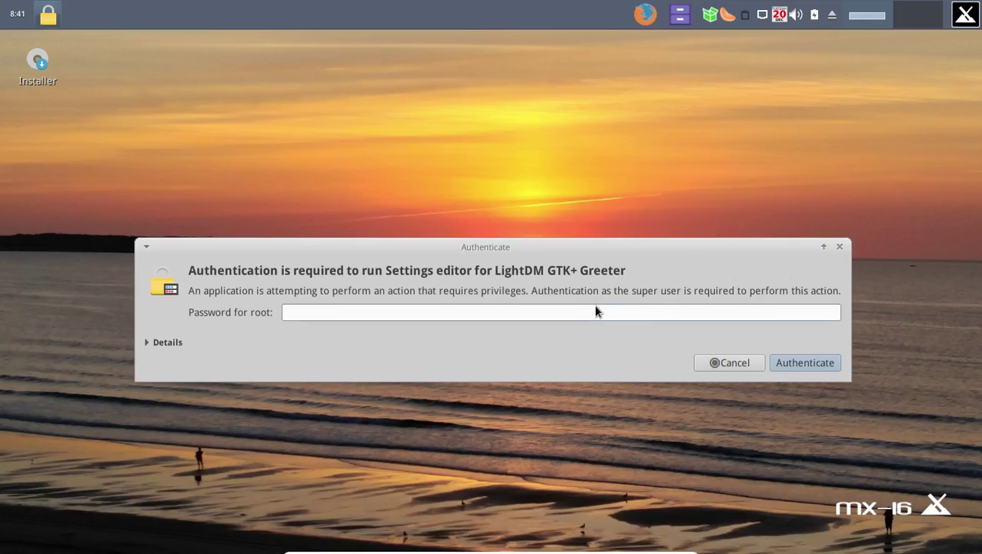
# Enter the root password, retrying after the first authentication failure.
pyautogui.press('Return')
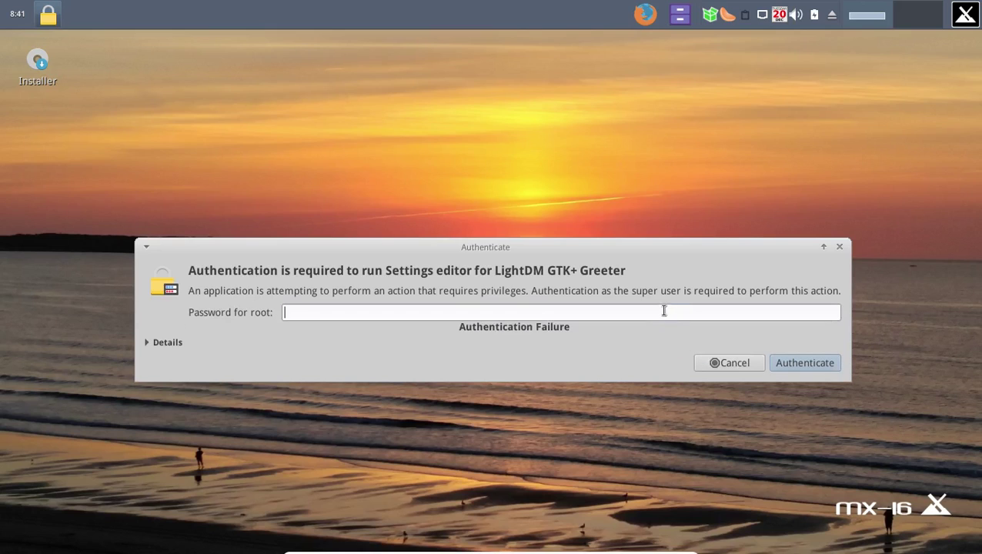
pyautogui.press('Return')
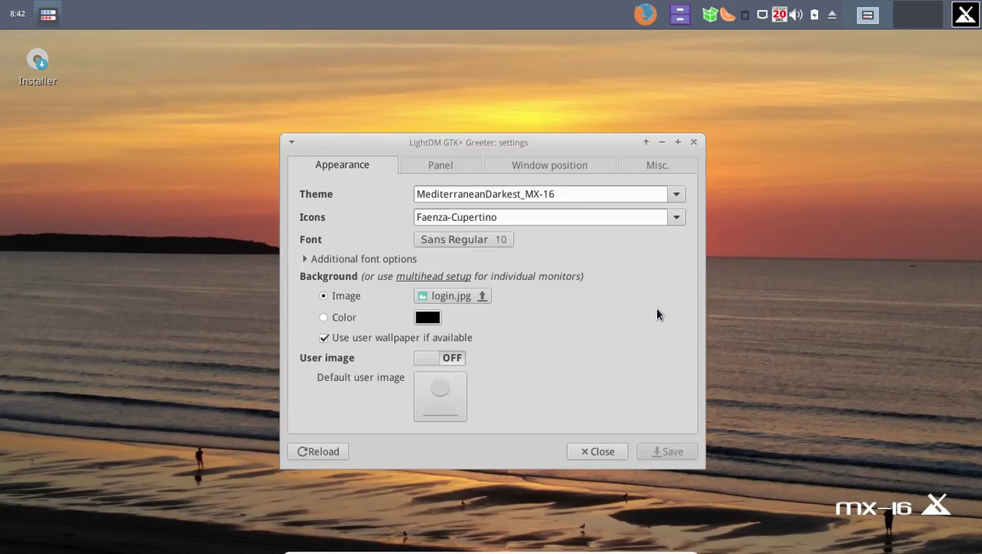
# Browse the Panel, Window position and Appearance pages, then close the greeter settings unsaved.
pyautogui.click(447, 164)
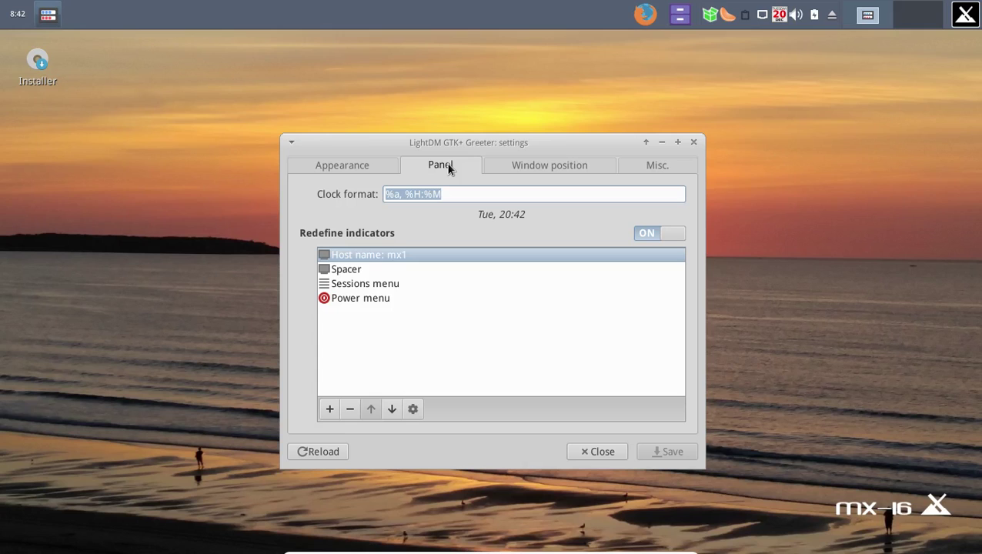
pyautogui.click(520, 163)
pyautogui.click(362, 167)
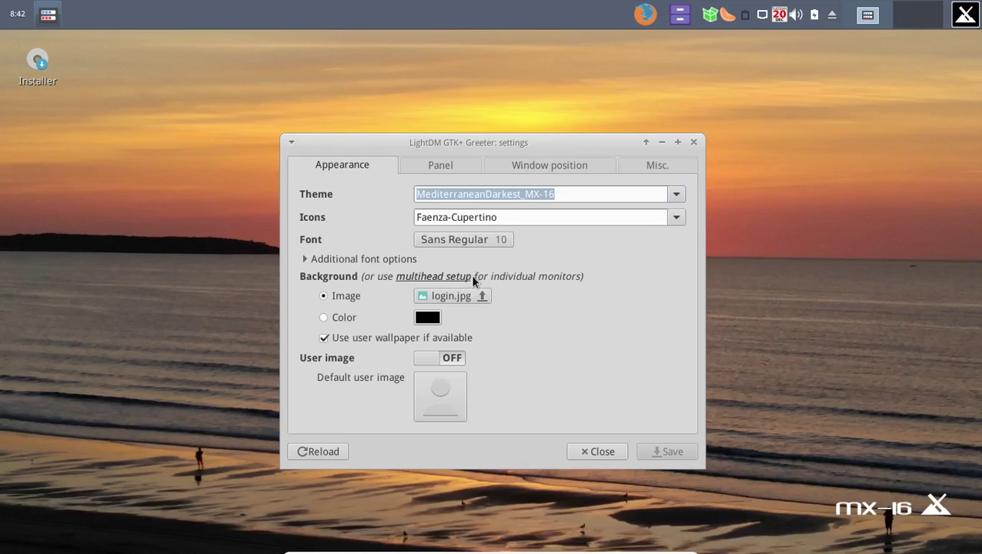
pyautogui.click(598, 452)
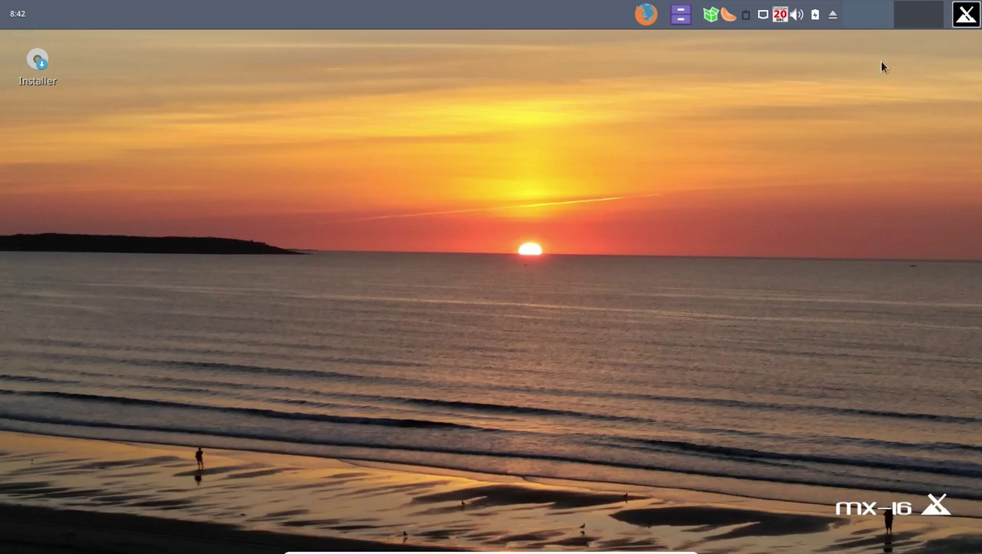
pyautogui.click(966, 14)
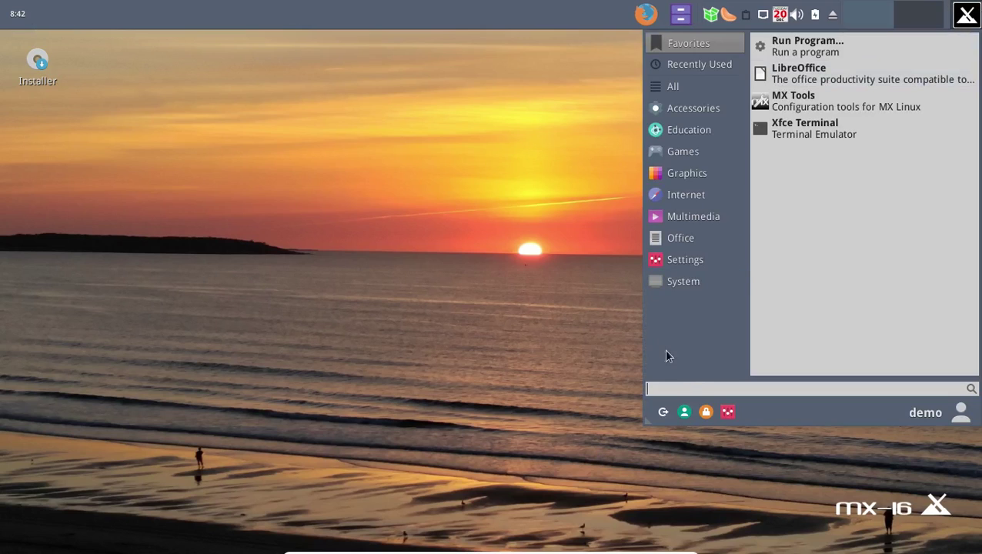
pyautogui.write('task')
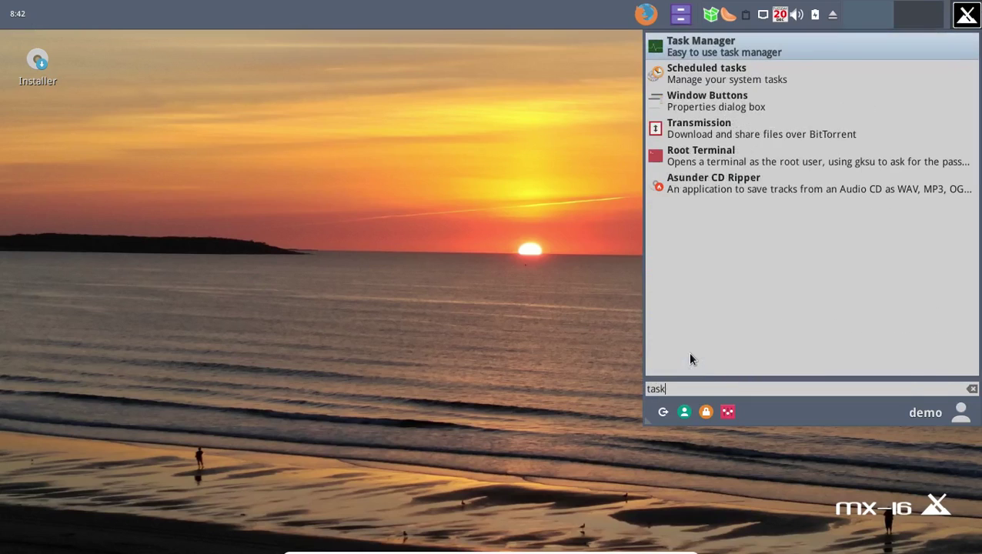
pyautogui.click(742, 49)
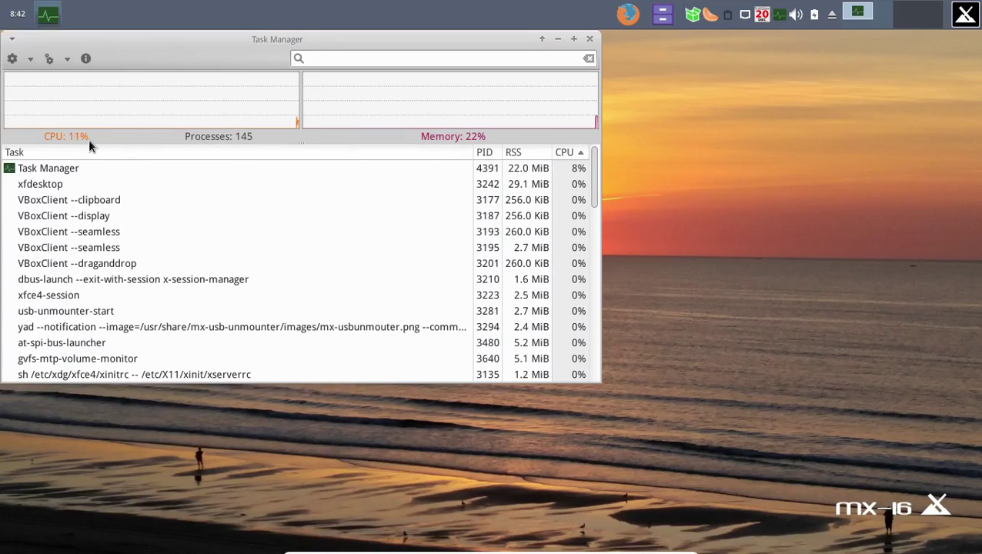
pyautogui.moveTo(307, 38); pyautogui.dragTo(371, 55)
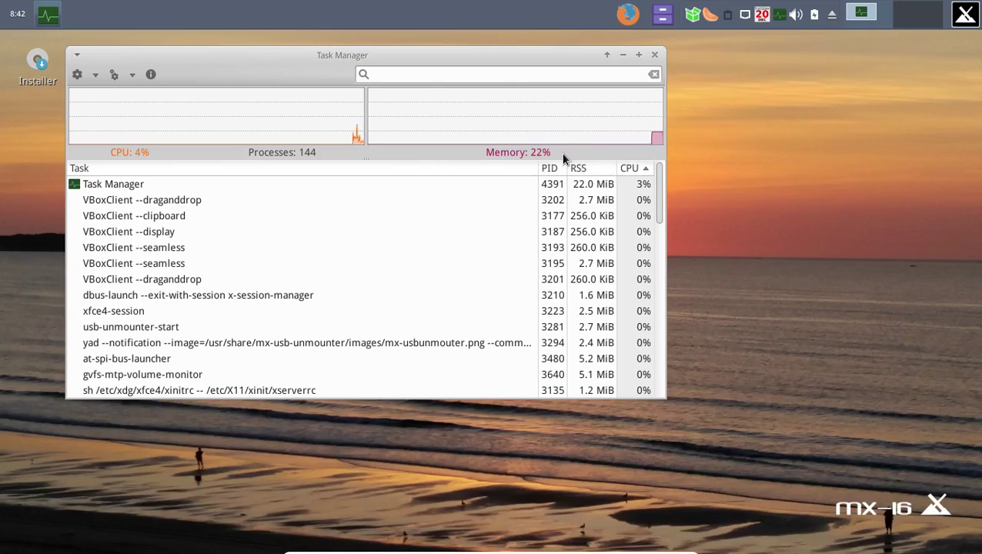
# Close Task Manager, inspect the desktop context menu twice, then bring up the Whisker menu.
pyautogui.click(655, 56)
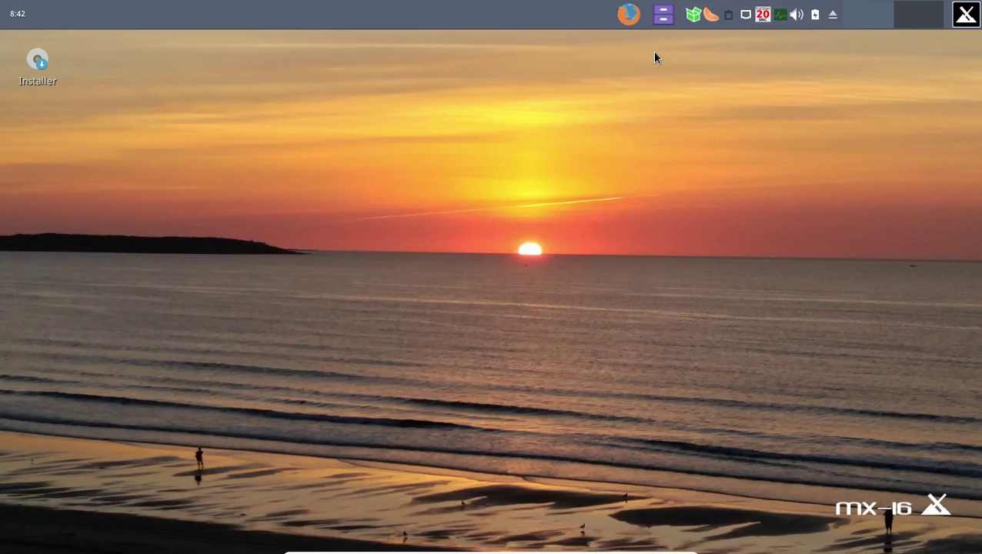
pyautogui.rightClick(393, 243)
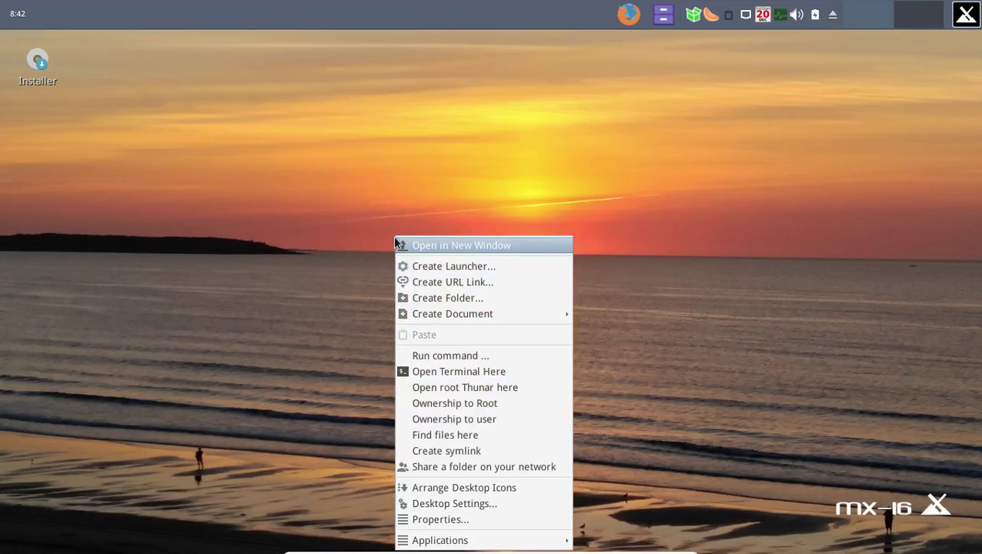
pyautogui.click(404, 176)
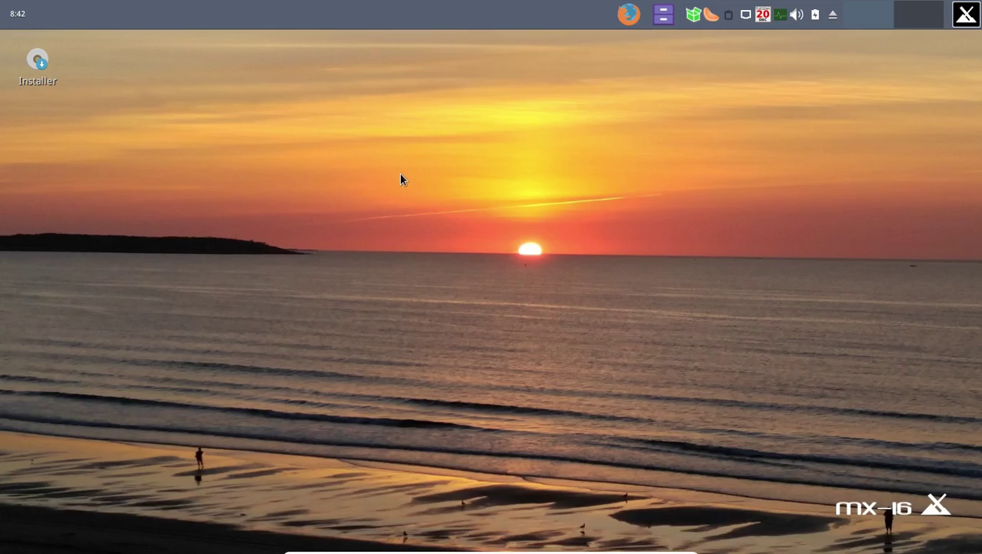
pyautogui.rightClick(401, 173)
pyautogui.click(428, 144)
pyautogui.click(965, 16)
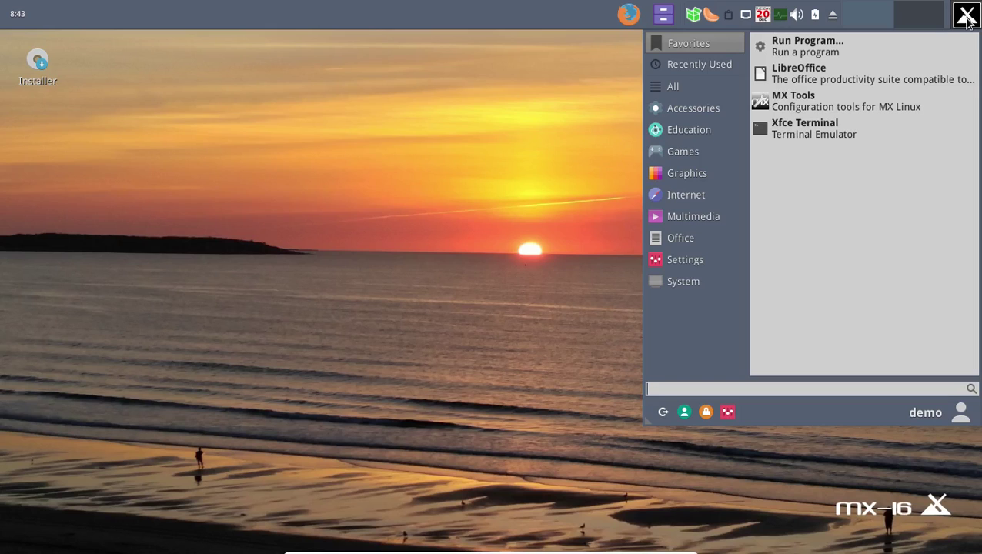
# Launch Shotwell from Graphics, dismiss its welcome dialog, and close the empty library.
pyautogui.click(711, 171)
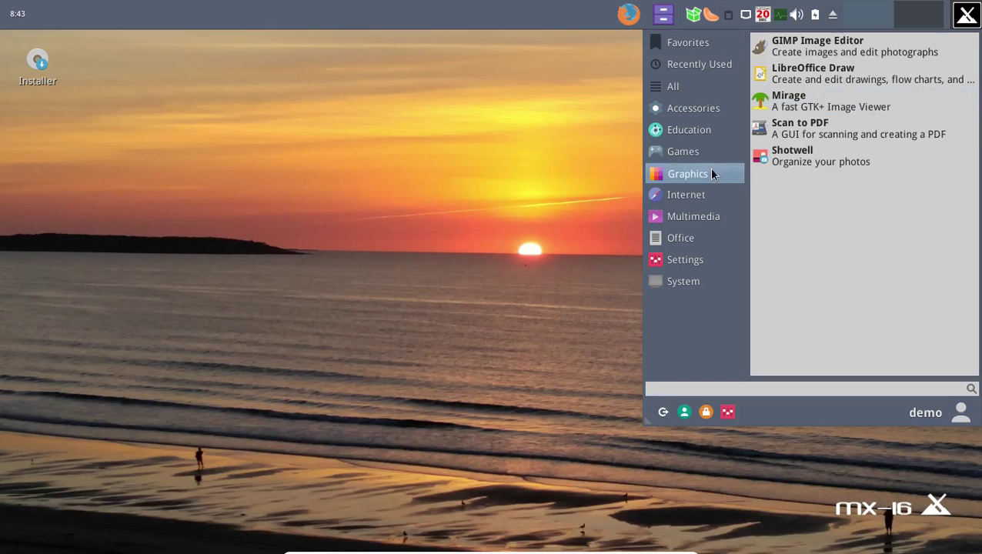
pyautogui.click(790, 161)
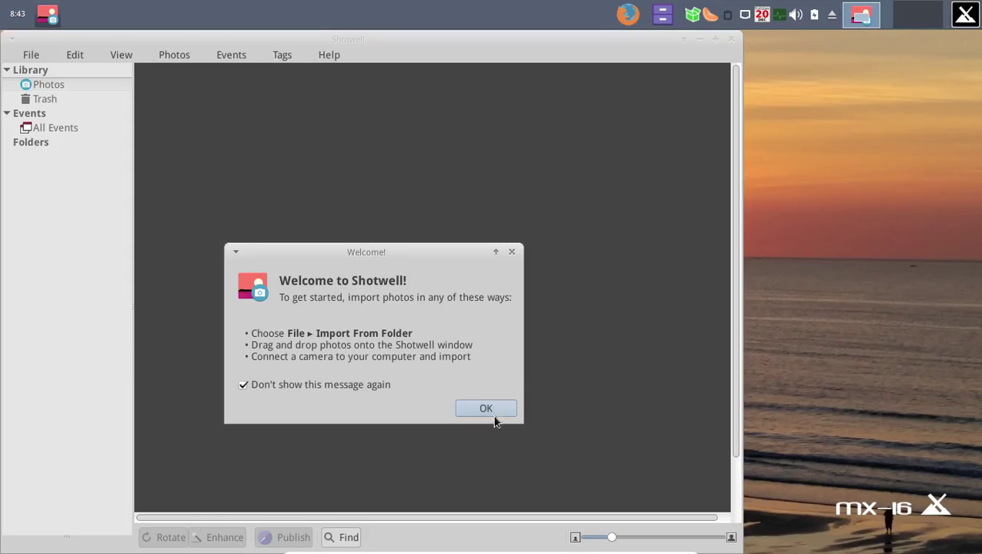
pyautogui.click(494, 415)
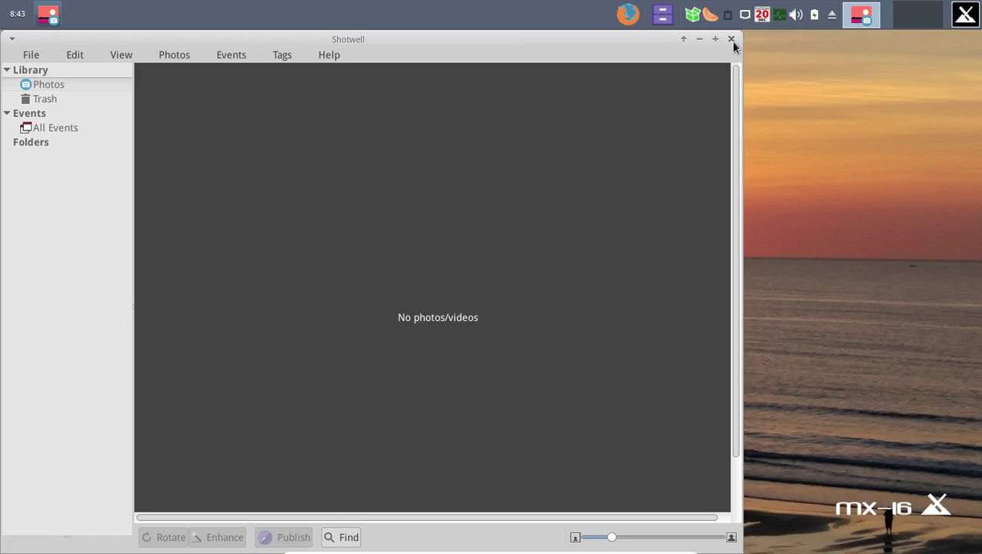
pyautogui.click(730, 39)
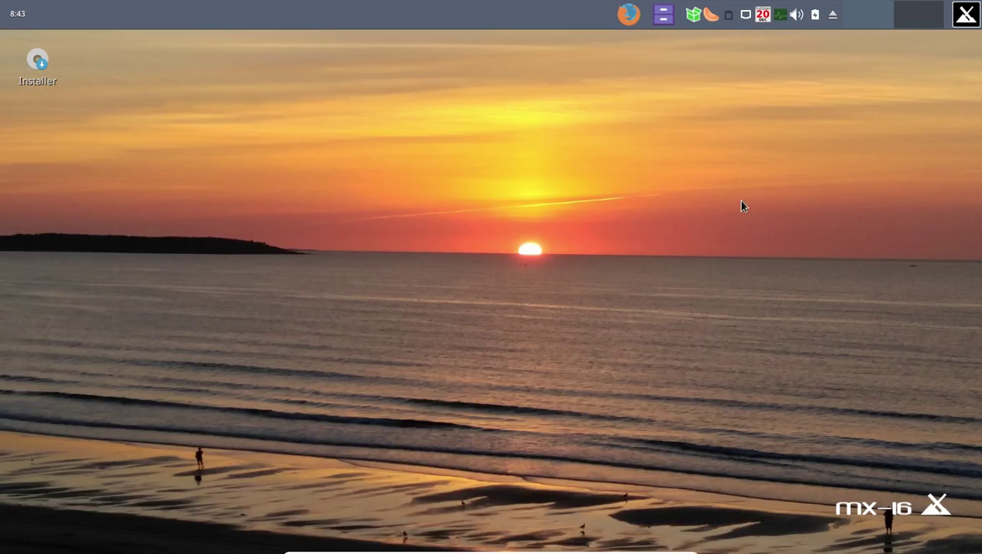
# Leave VirtualBox full-screen with Host+F and briefly show the guest's applications menu.
pyautogui.press('Control_R+f')
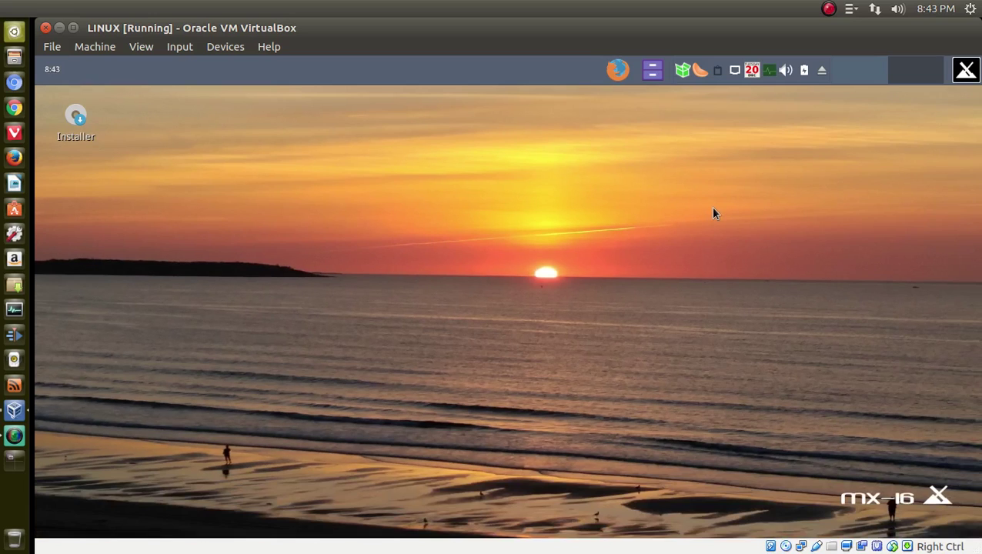
pyautogui.press('super')
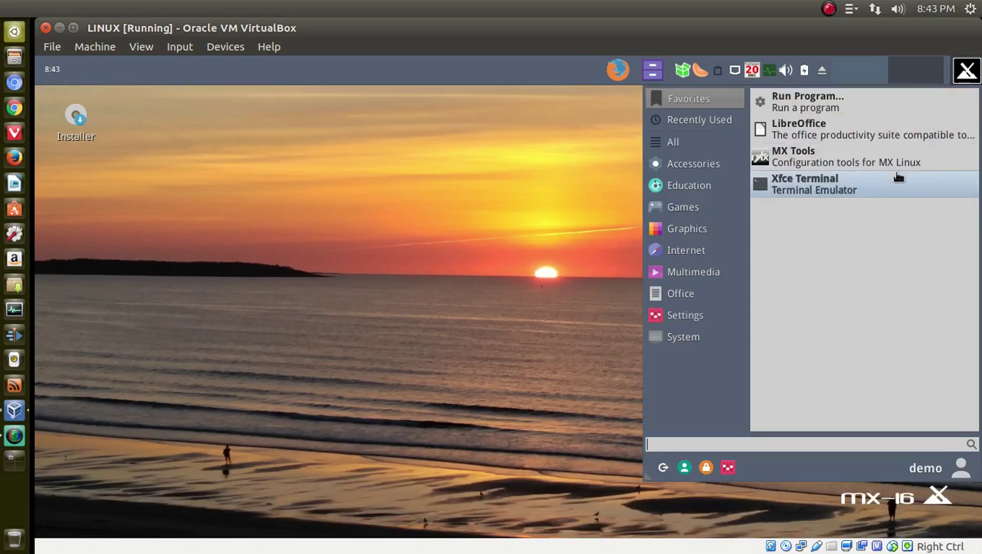
pyautogui.click(564, 234)
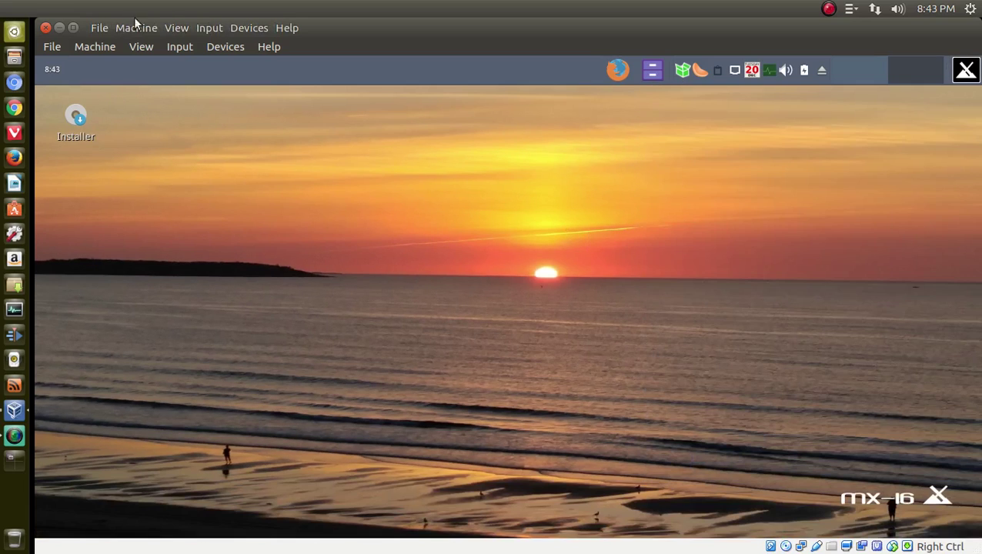
# Try opening and closing the host's Unity Dash application search.
pyautogui.click(14, 32)
pyautogui.click(16, 32)
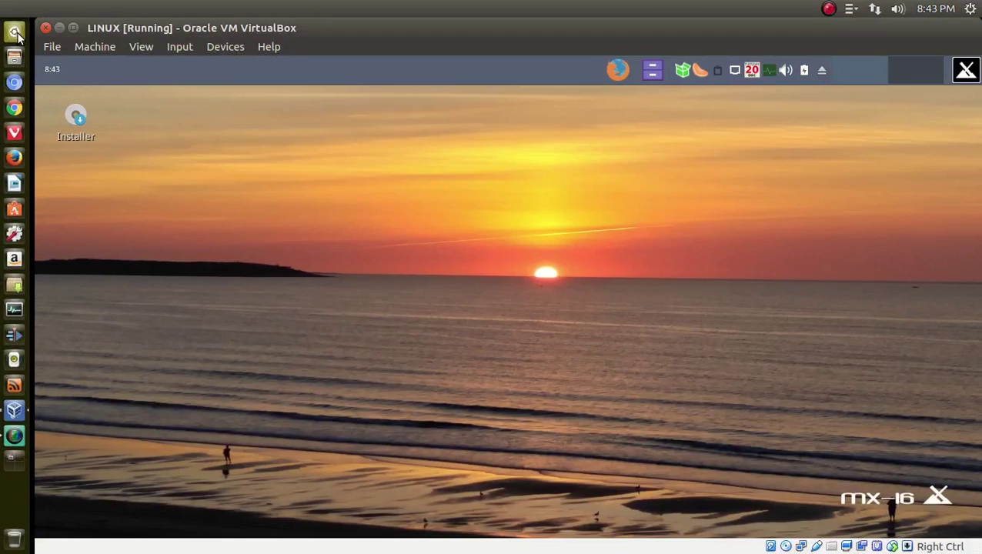
pyautogui.click(15, 32)
pyautogui.click(16, 32)
pyautogui.press('super')
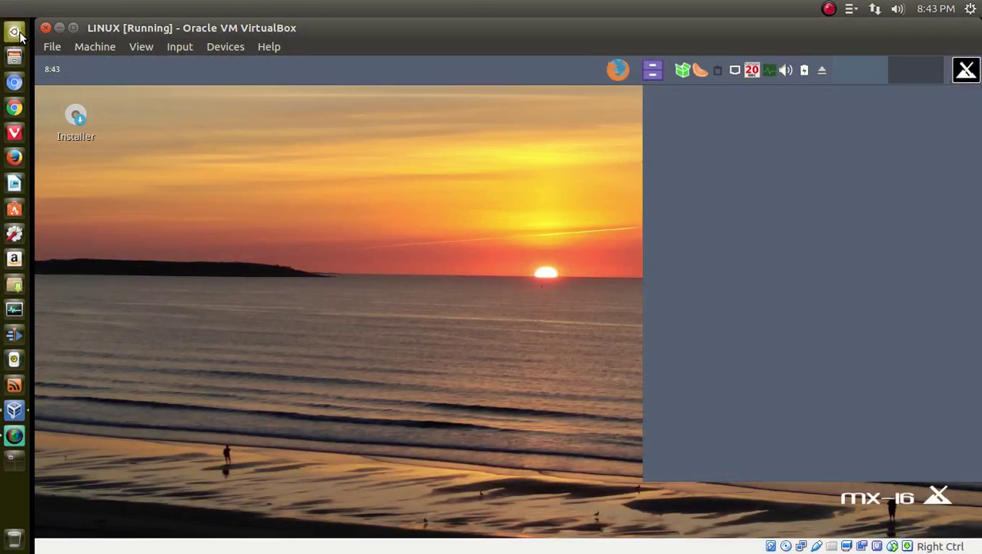
pyautogui.press('super')
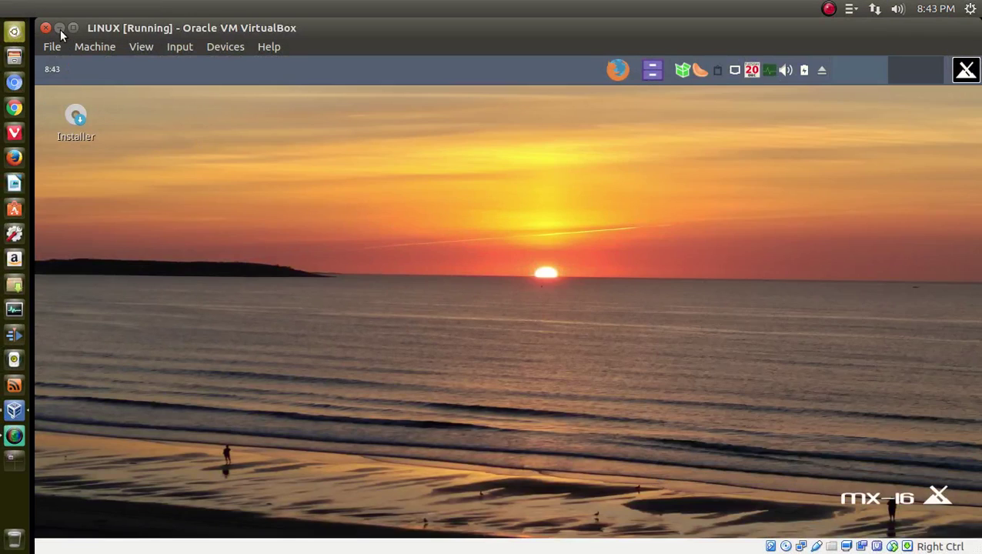
pyautogui.click(14, 31)
pyautogui.click(14, 29)
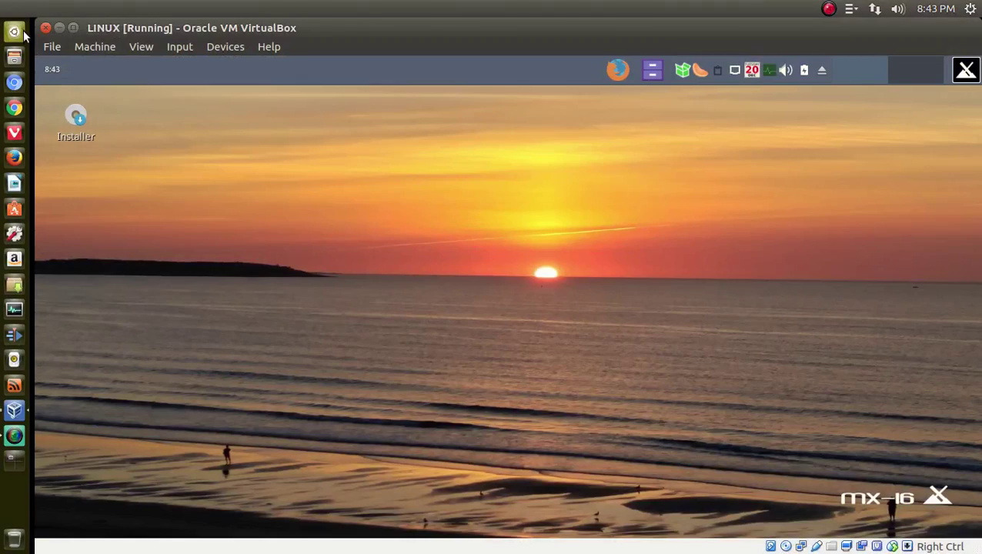